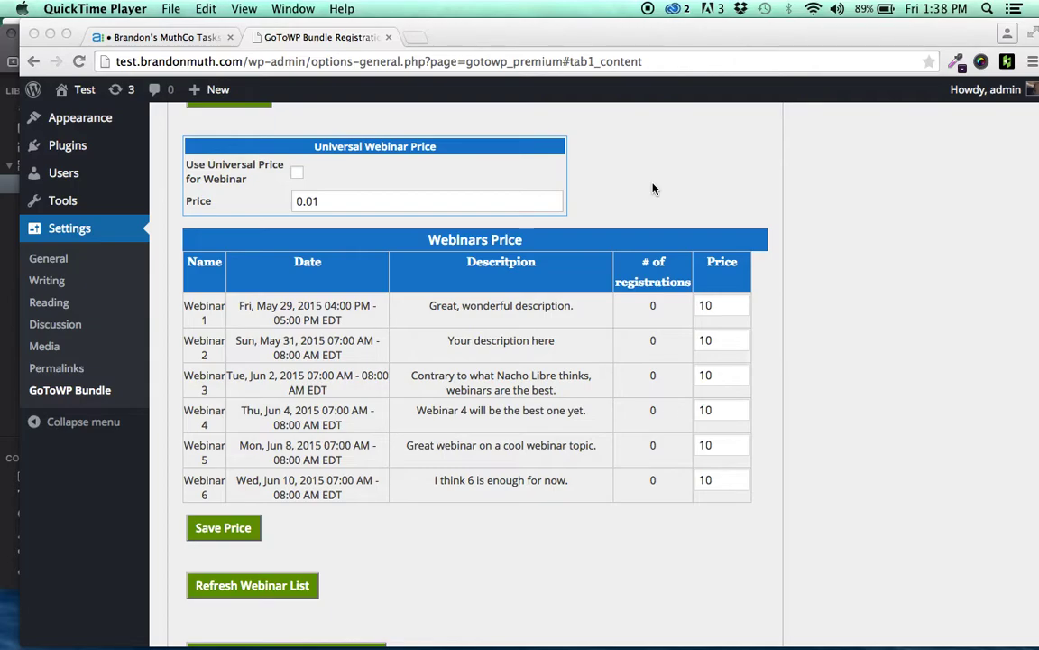
Look over the webinar price settings and open the list of the site's pages.
scroll(654, 189, "down", 5)
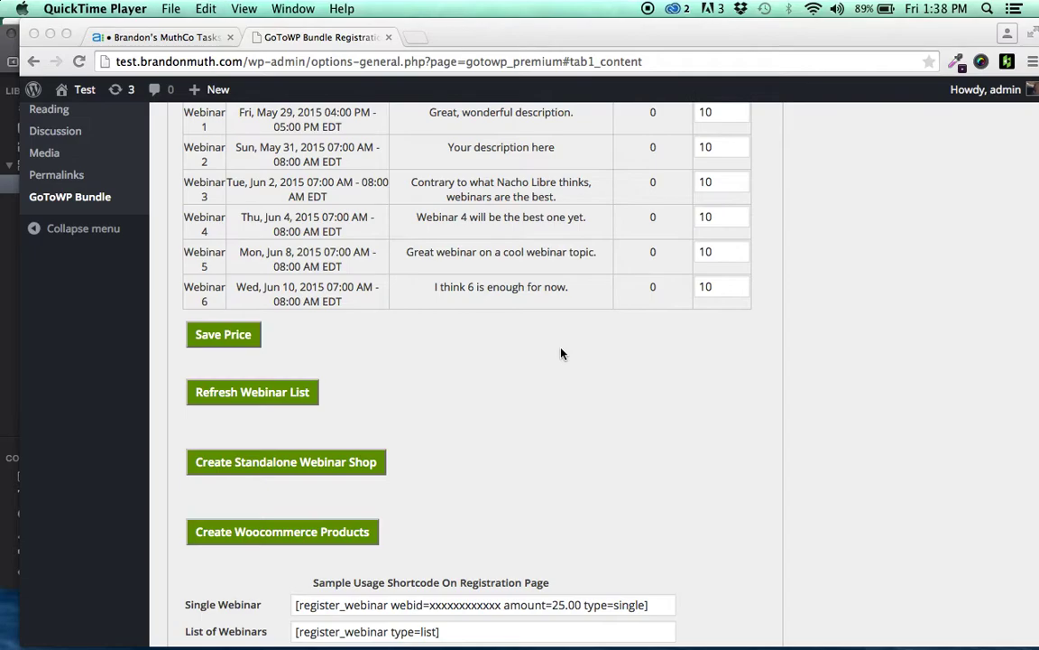
scroll(560, 364, "up", 5)
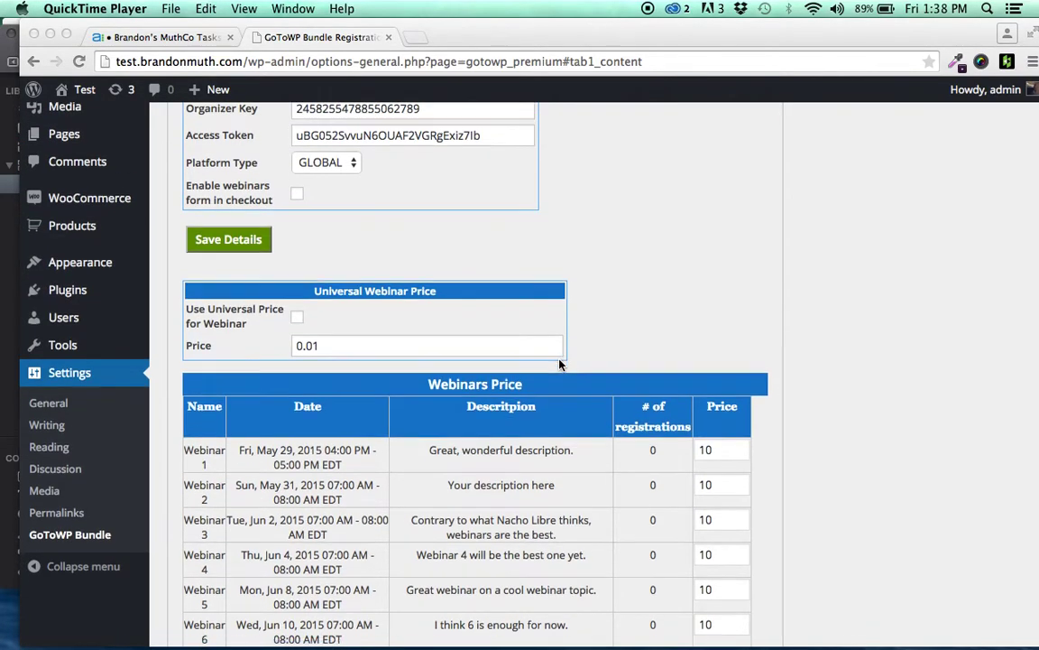
left_click(63, 134)
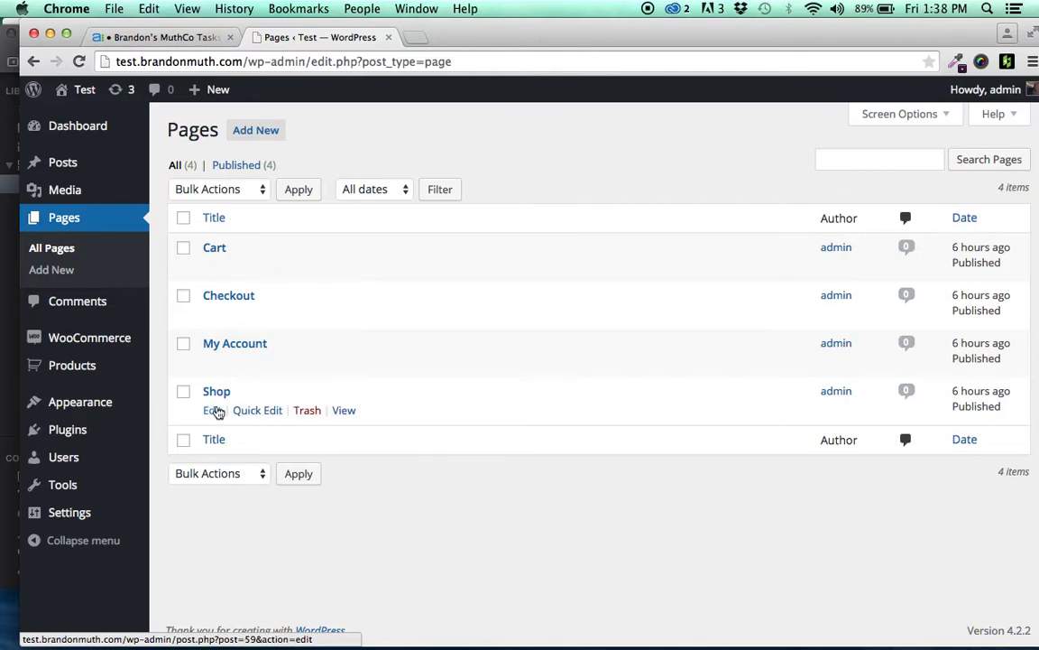
Create the standalone webinar shop from the GoToWebinar settings of GoToWP Bundle.
mouse_move(122, 411)
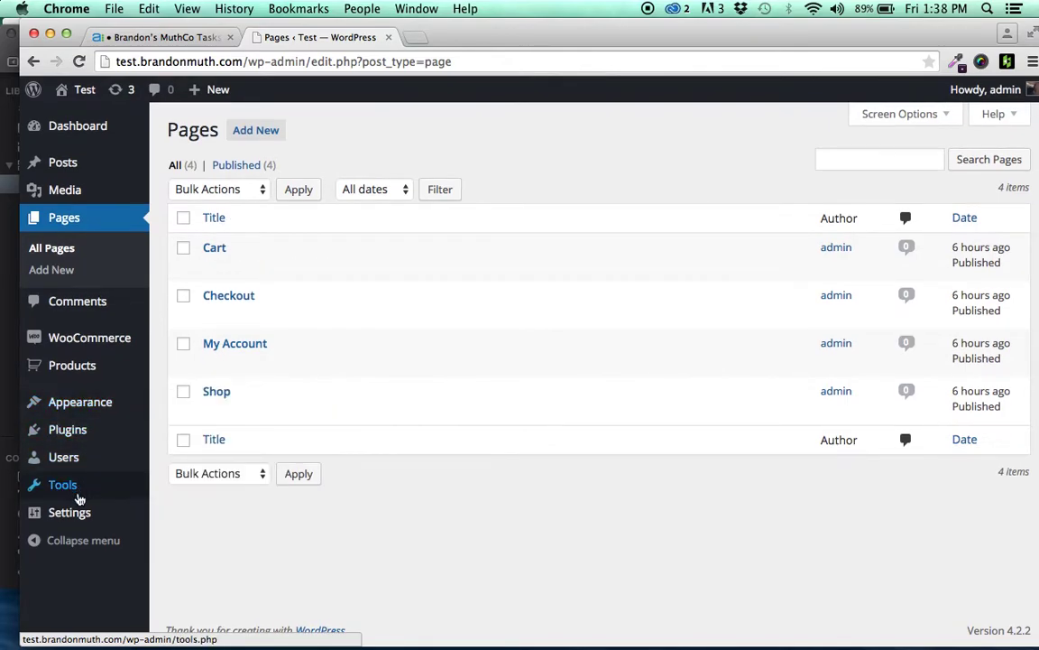
mouse_move(85, 516)
left_click(208, 565)
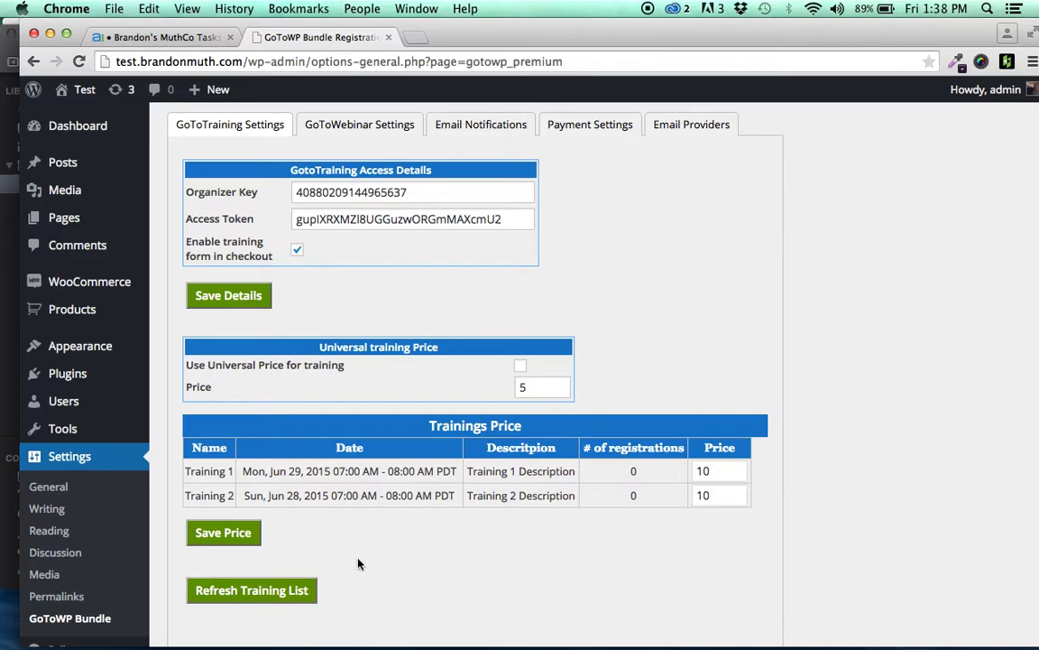
scroll(471, 587, "down", 2)
scroll(471, 588, "up", 2)
left_click(359, 124)
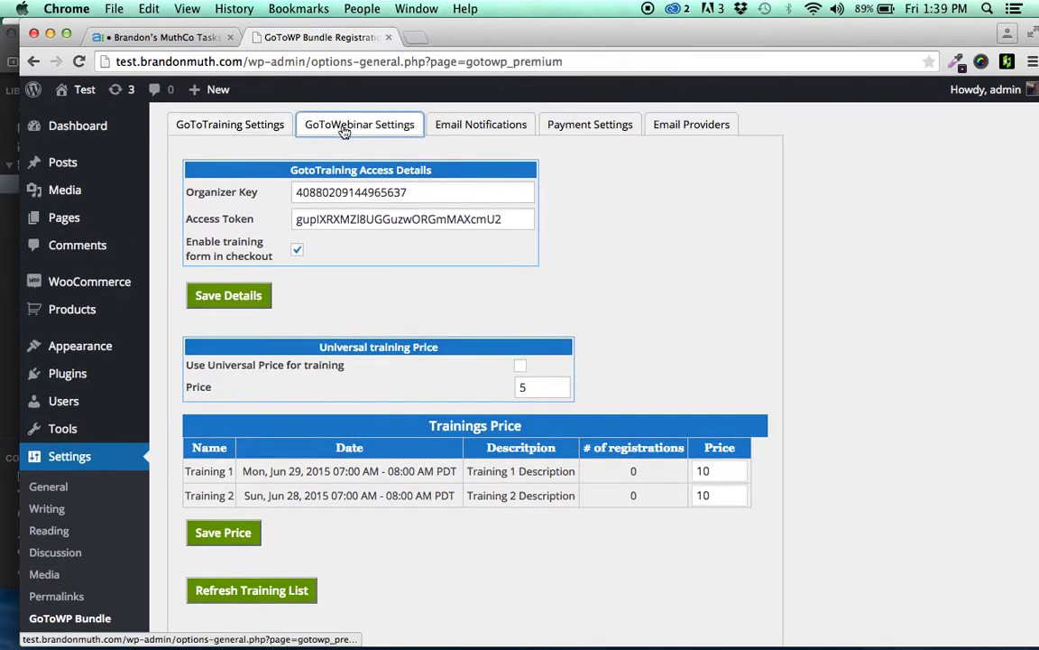
scroll(683, 350, "down", 10)
scroll(684, 348, "up", 5)
scroll(442, 316, "down", 1)
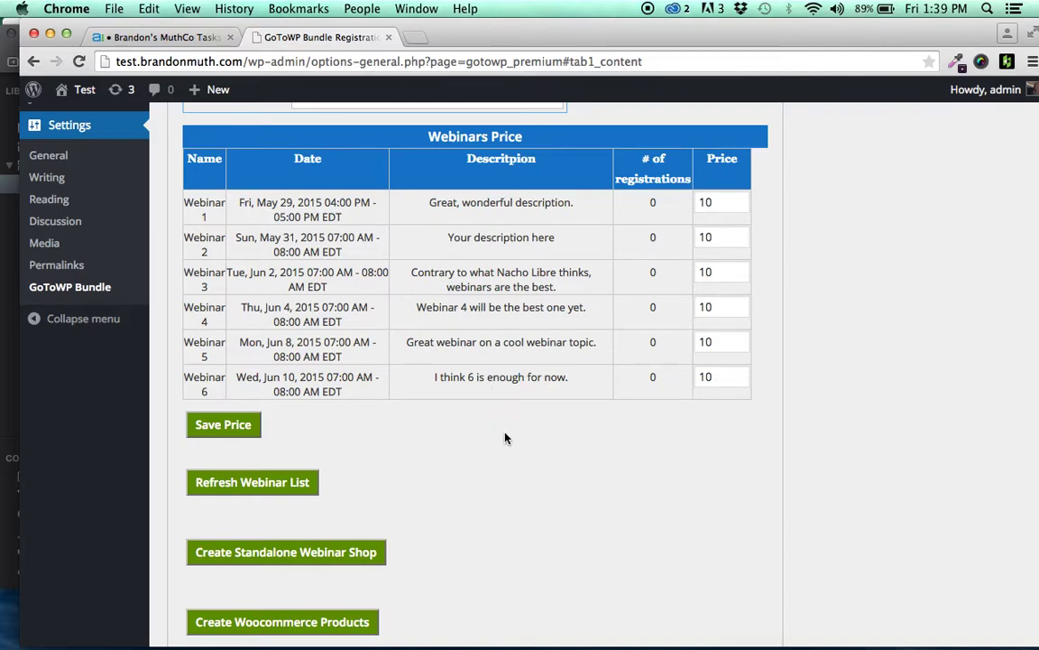
scroll(506, 437, "down", 2)
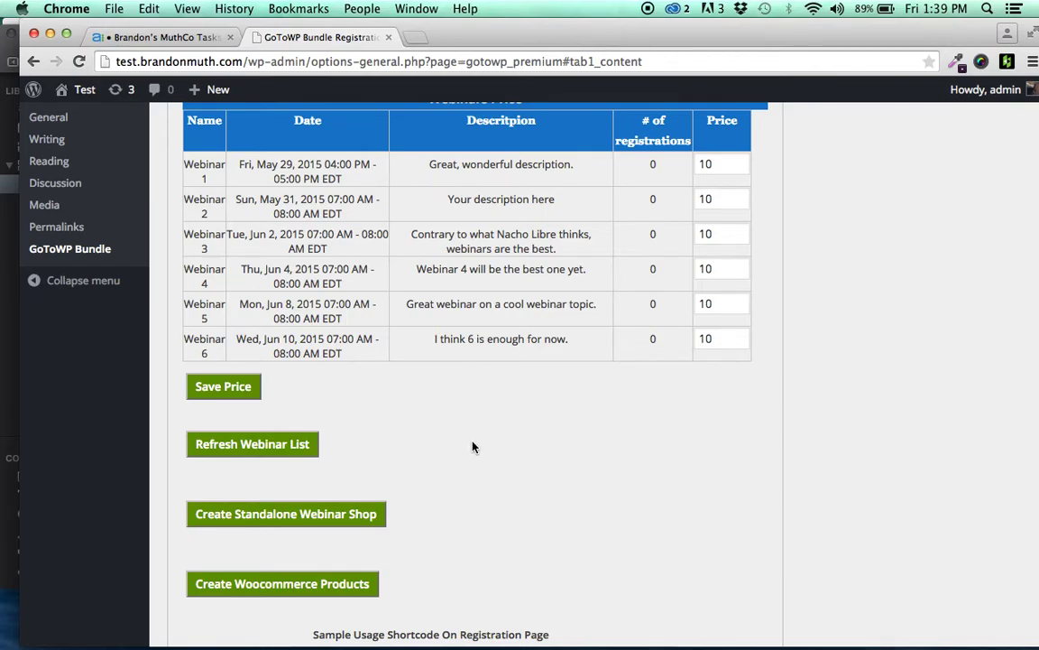
left_click(268, 514)
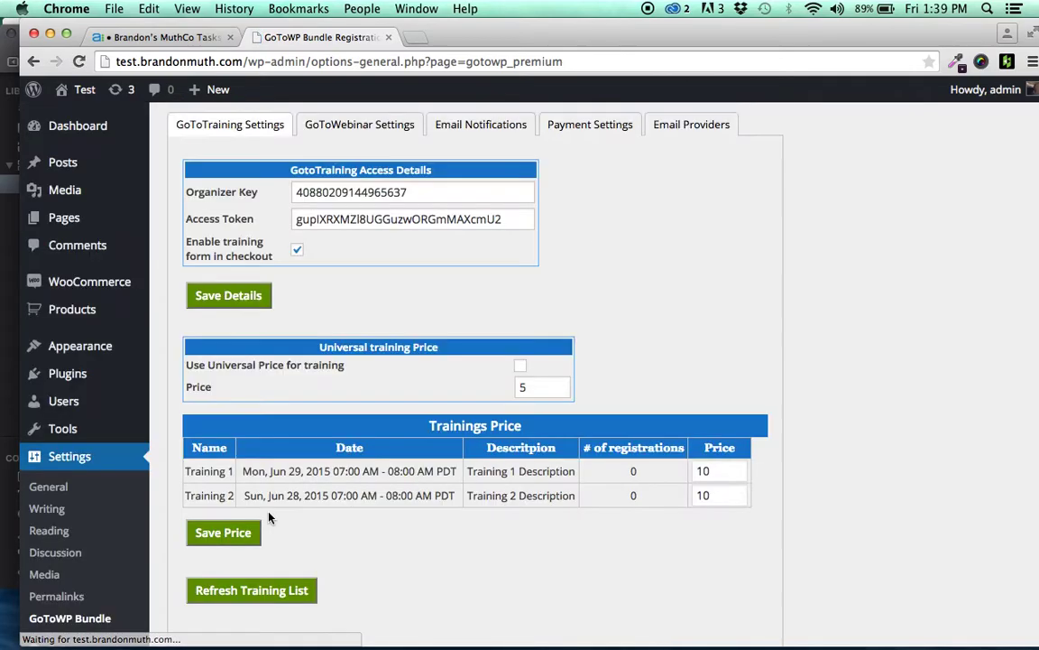
Reopen the GoToWebinar settings and check the status of the standalone webinar shop.
scroll(268, 519, "down", 5)
scroll(268, 521, "up", 5)
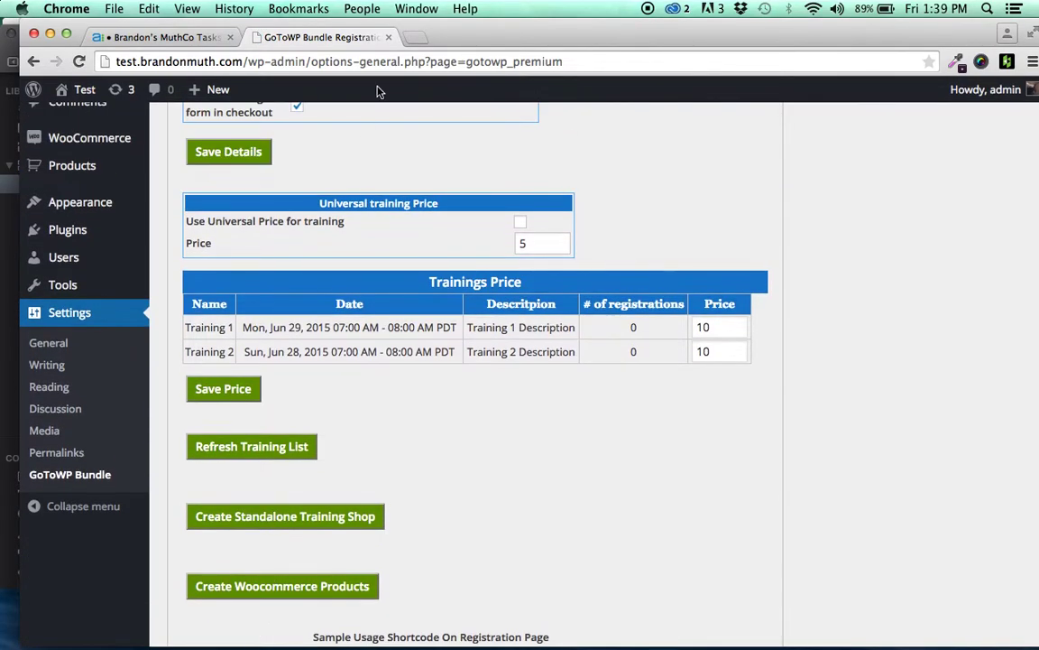
left_click(349, 116)
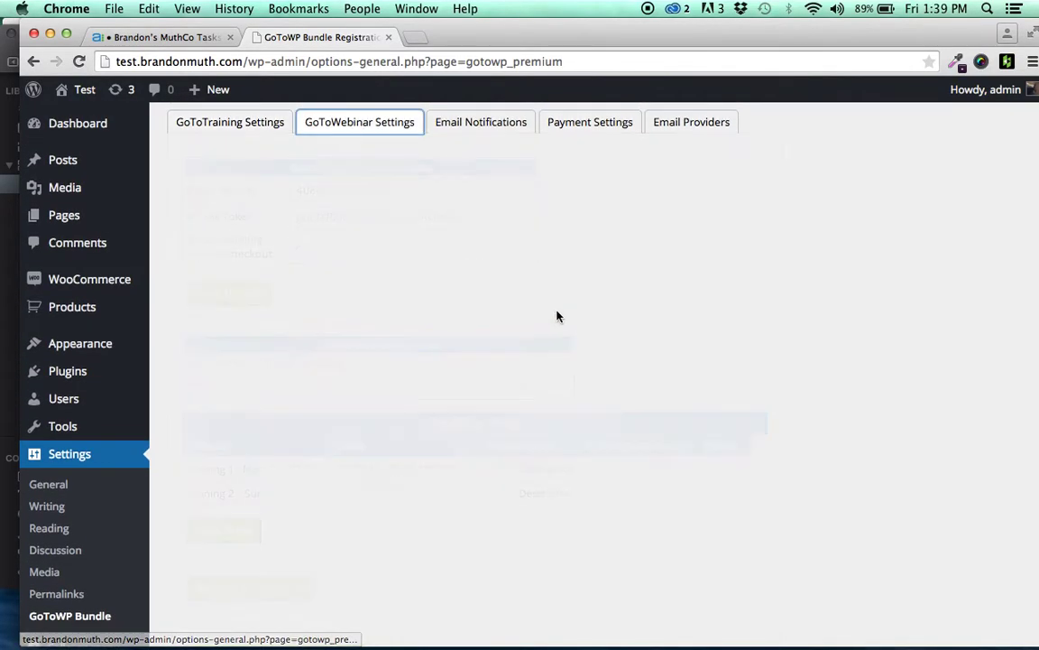
scroll(557, 313, "down", 5)
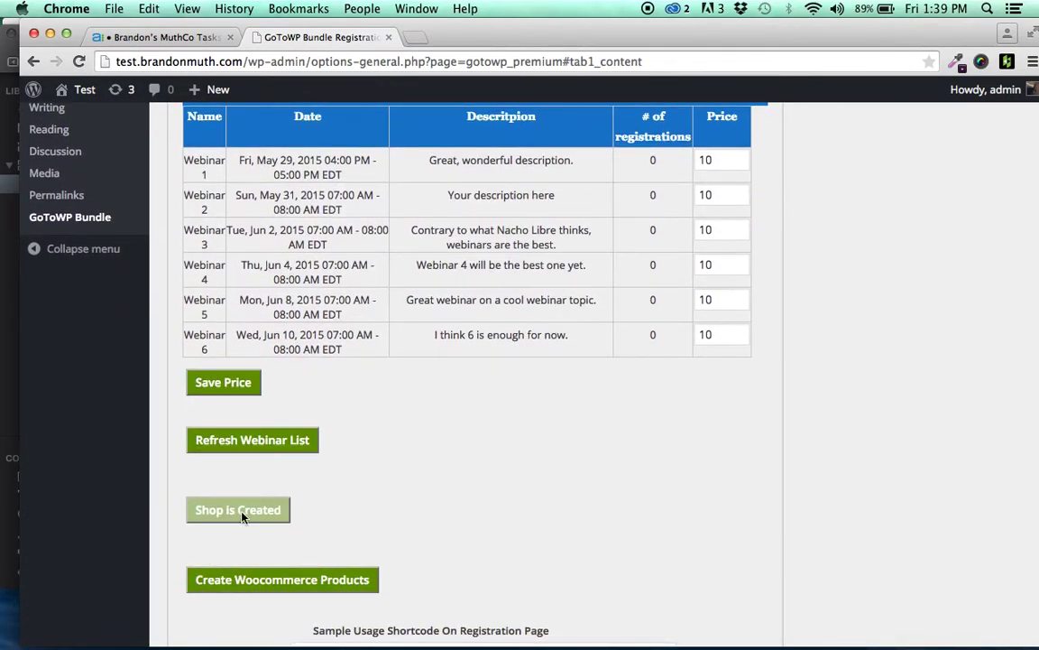
scroll(289, 510, "up", 5)
View the site's Webinars page in a separate browser tab and briefly expand the Webinar 1 registration form.
mouse_move(101, 260)
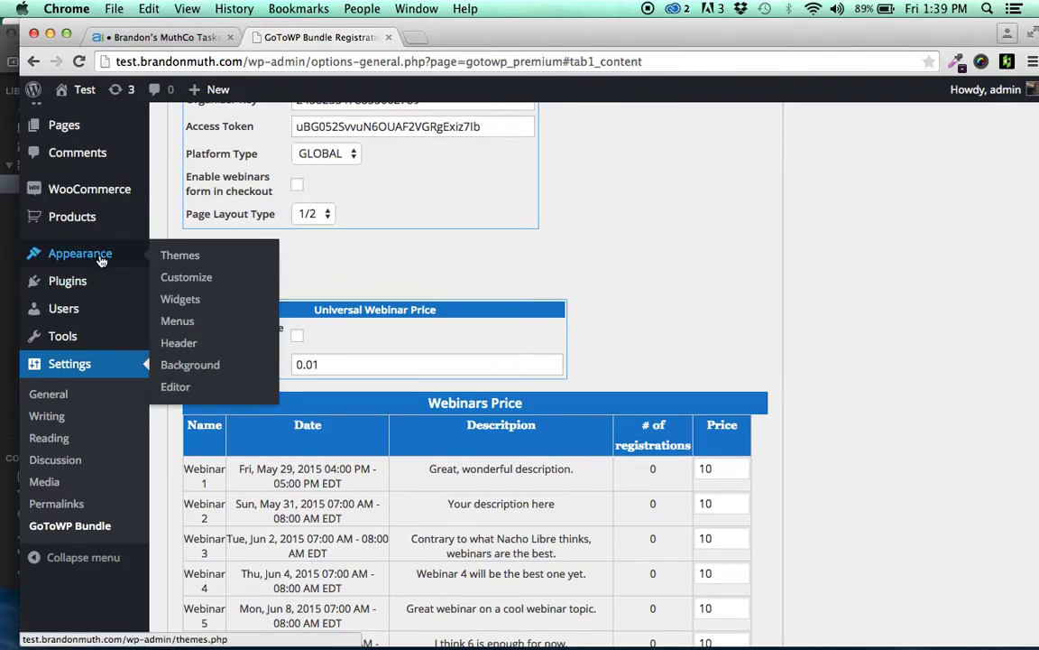
left_click(72, 129)
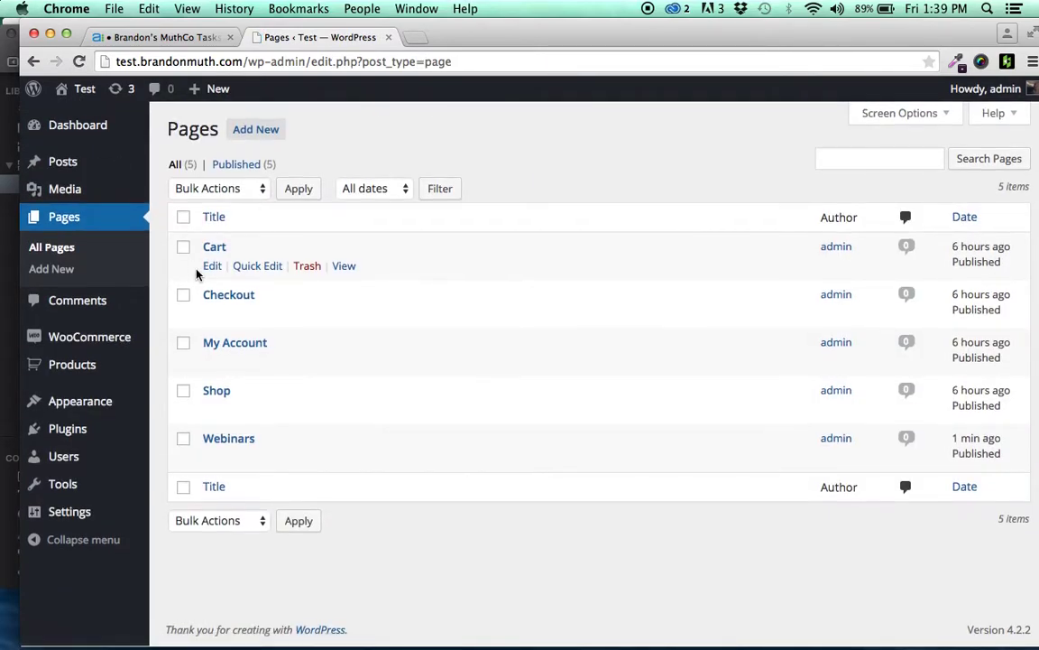
mouse_move(204, 453)
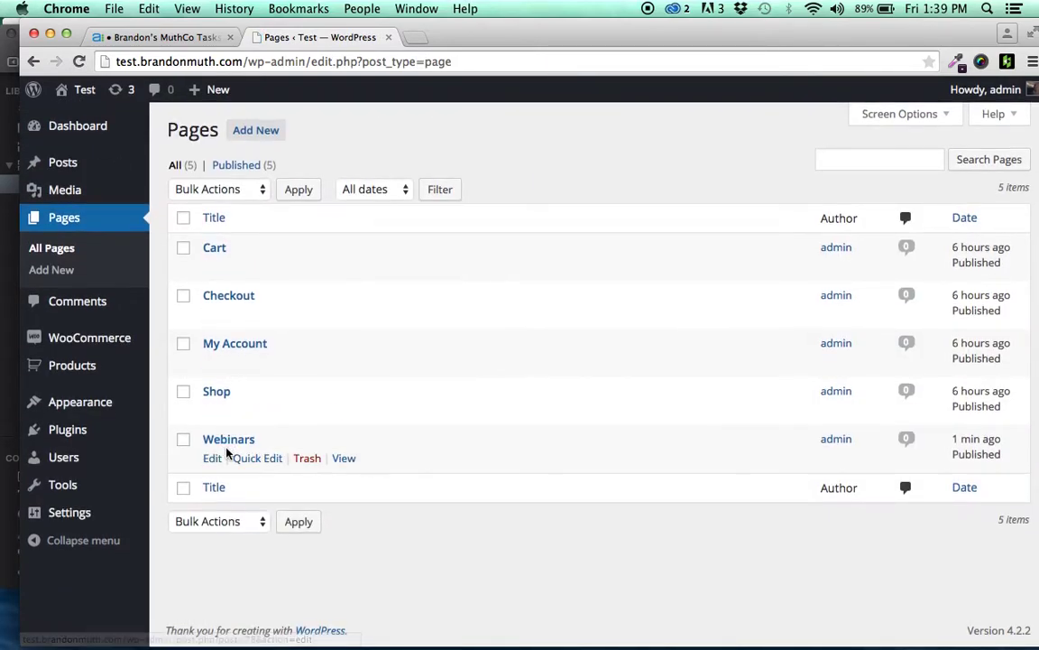
right_click(343, 458)
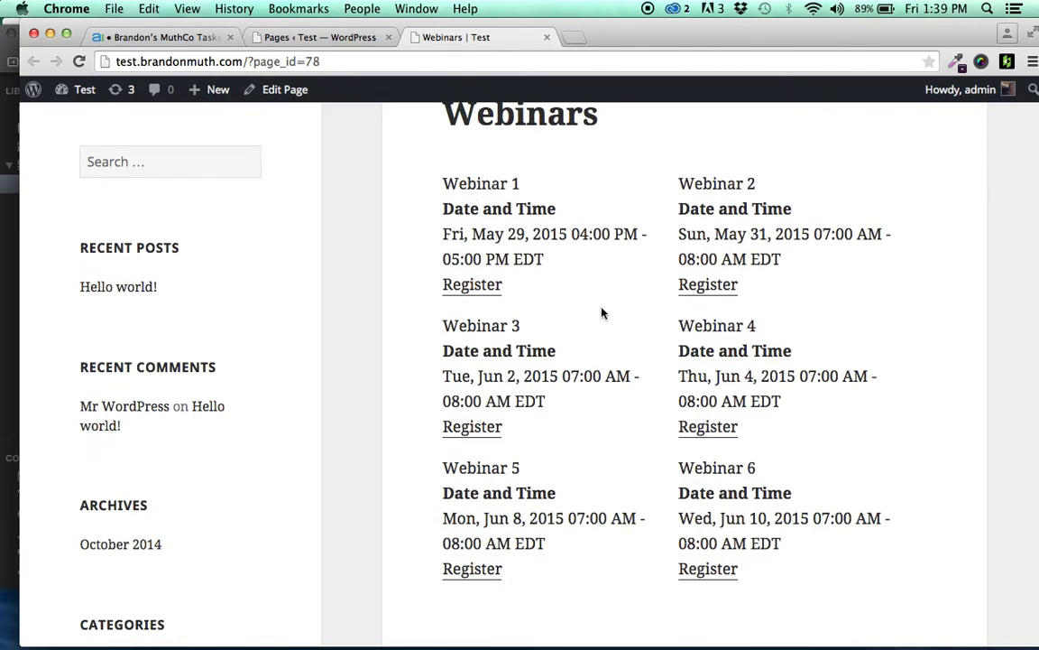
left_click(487, 287)
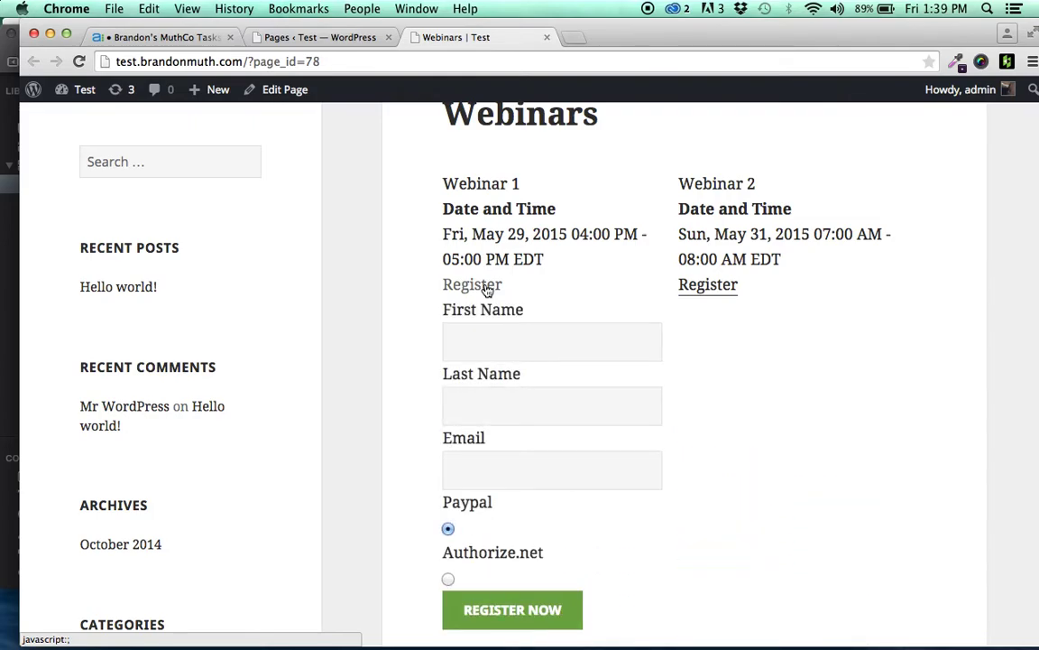
left_click(487, 287)
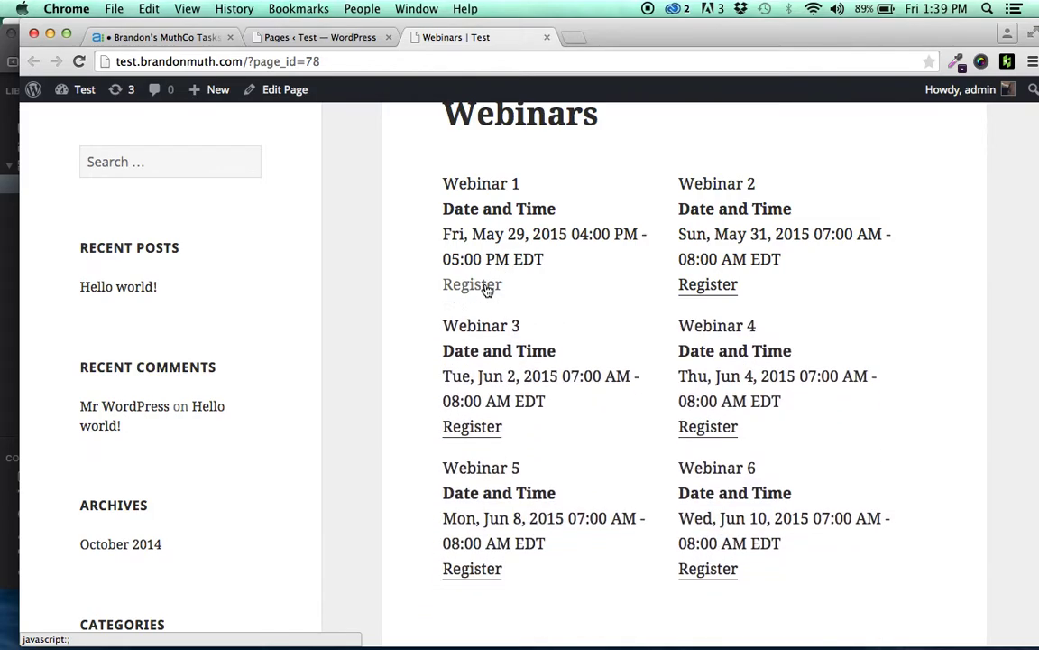
Set the Page Layout Type in the GoToWebinar settings to 1/3 and save the webinar details.
left_click(323, 38)
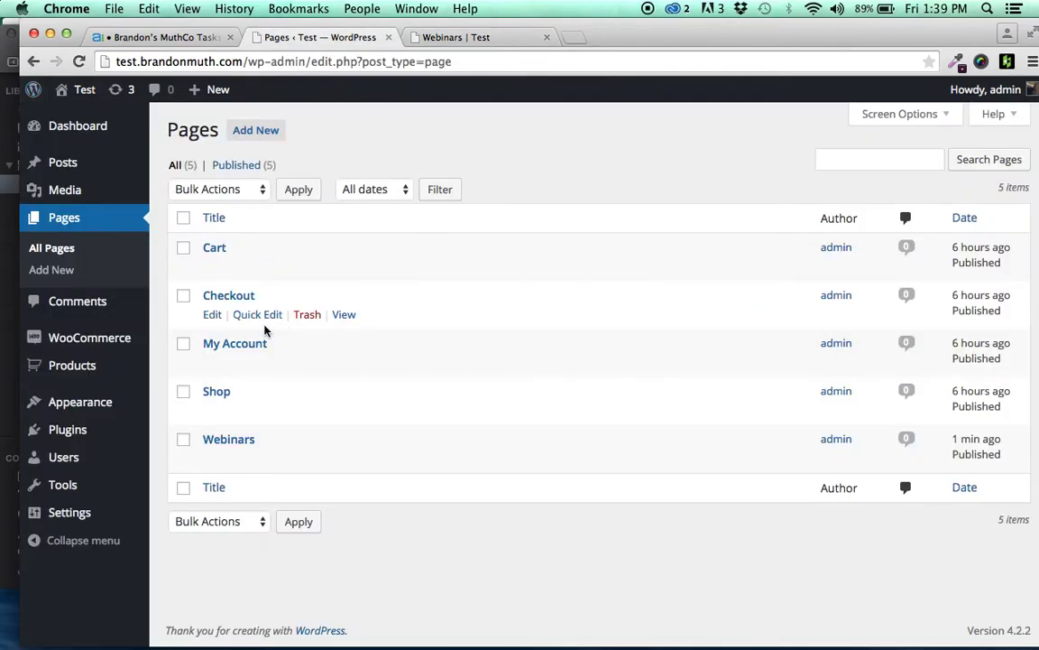
mouse_move(140, 512)
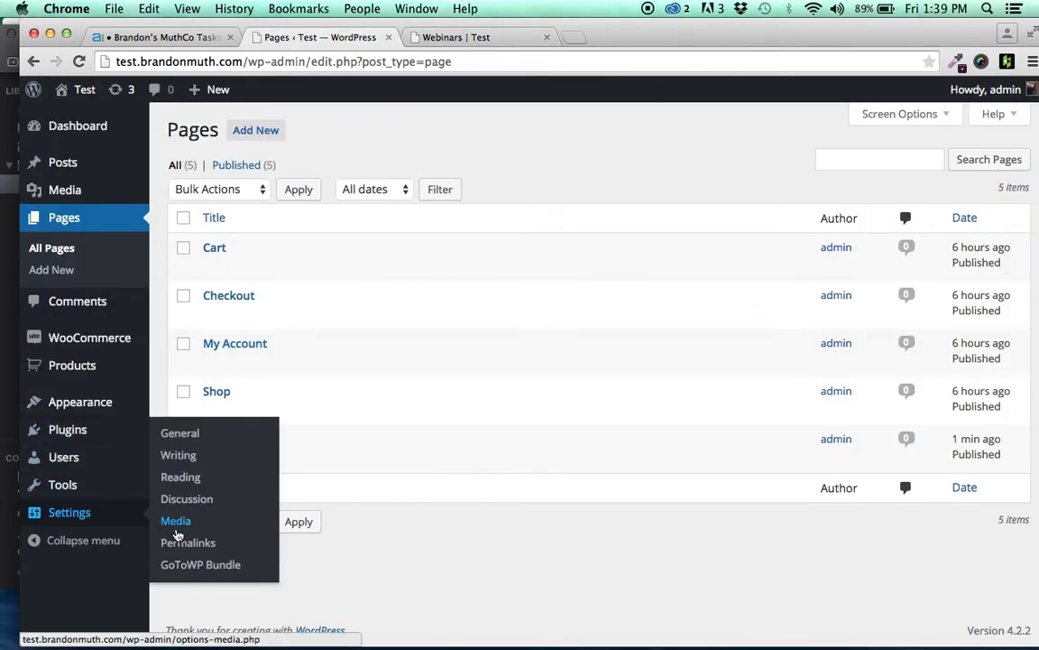
left_click(189, 564)
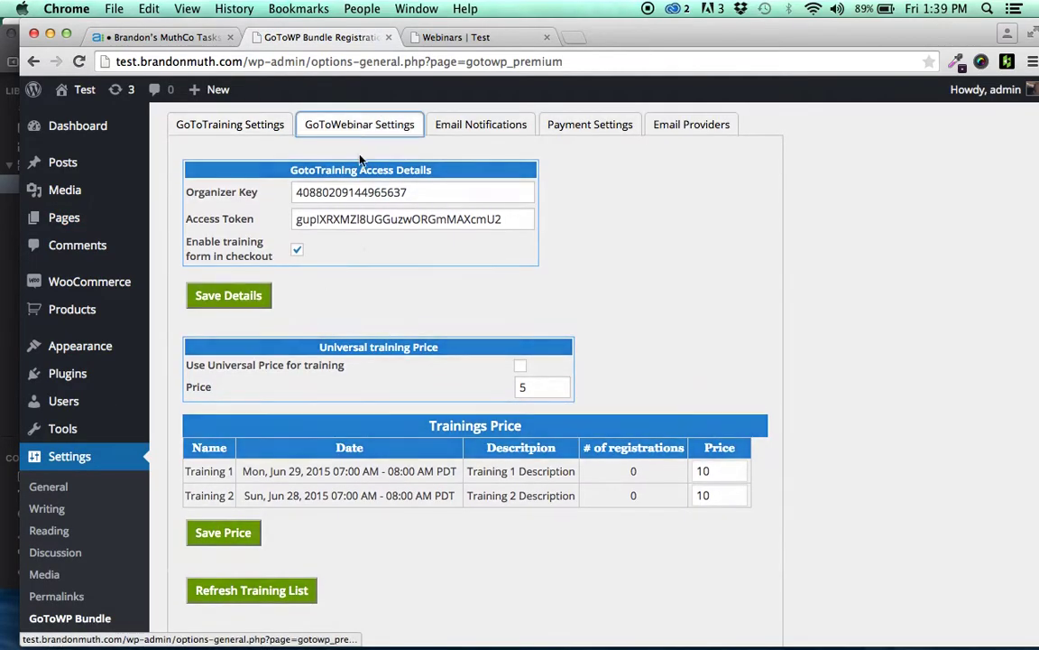
left_click(359, 125)
left_click(325, 306)
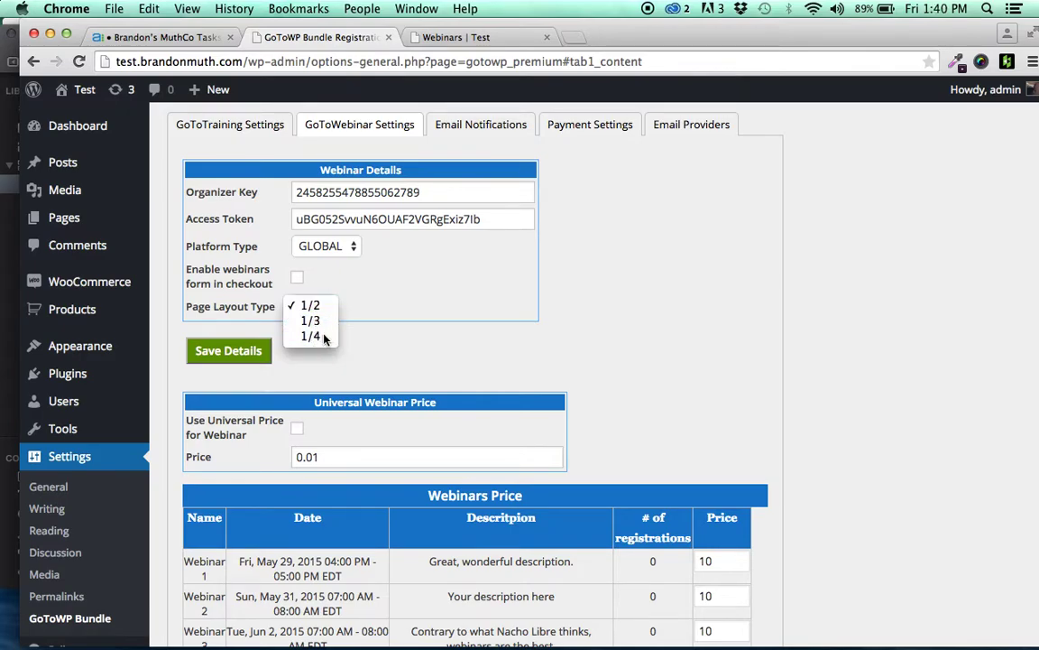
left_click(325, 337)
left_click(320, 306)
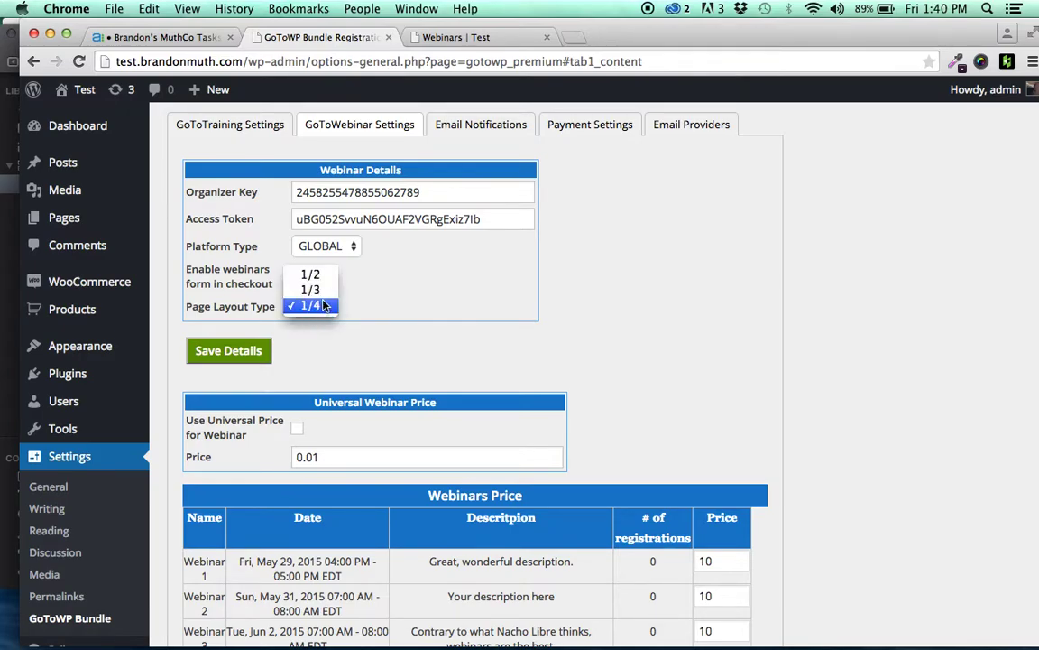
left_click(318, 290)
left_click(258, 352)
scroll(394, 353, "down", 1)
Reload the public Webinars page and check how the webinars are laid out.
left_click(456, 37)
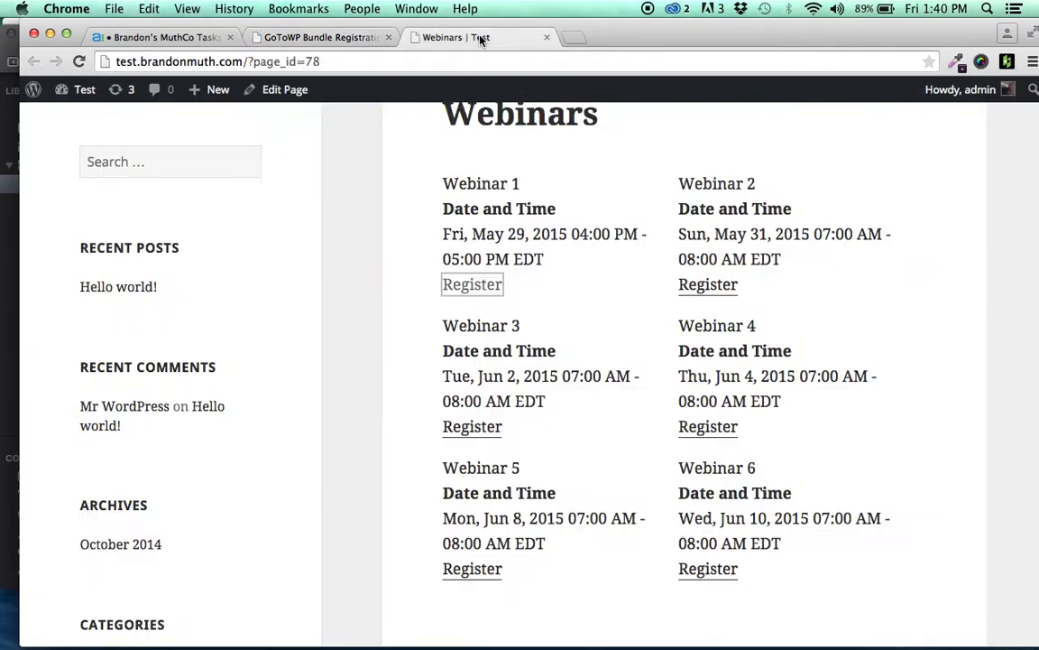
key("super+r")
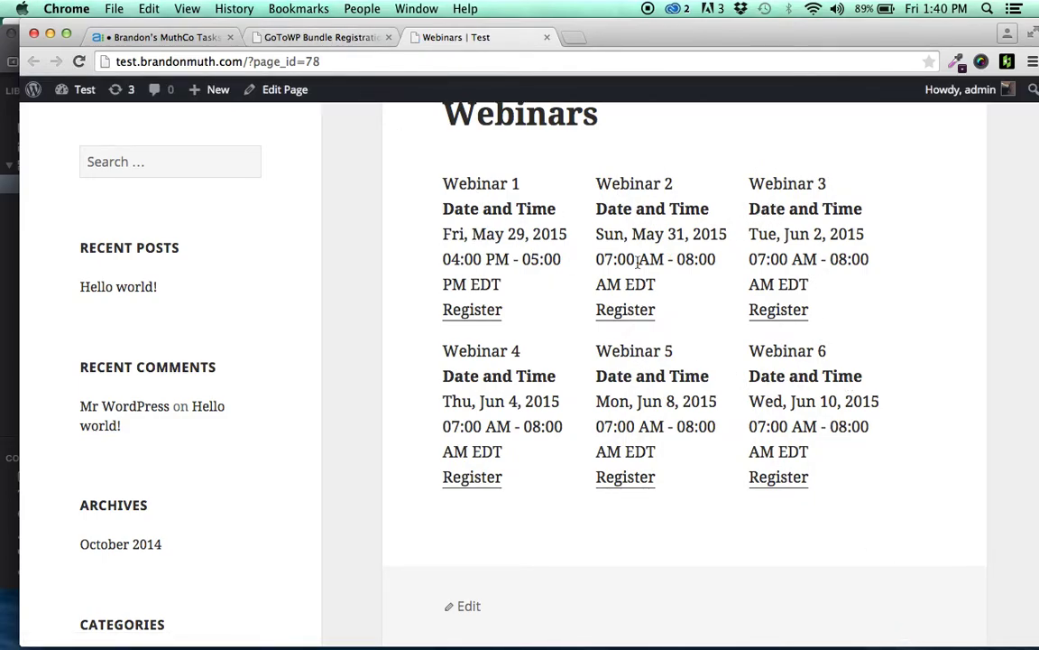
scroll(718, 388, "down", 3)
scroll(717, 388, "up", 5)
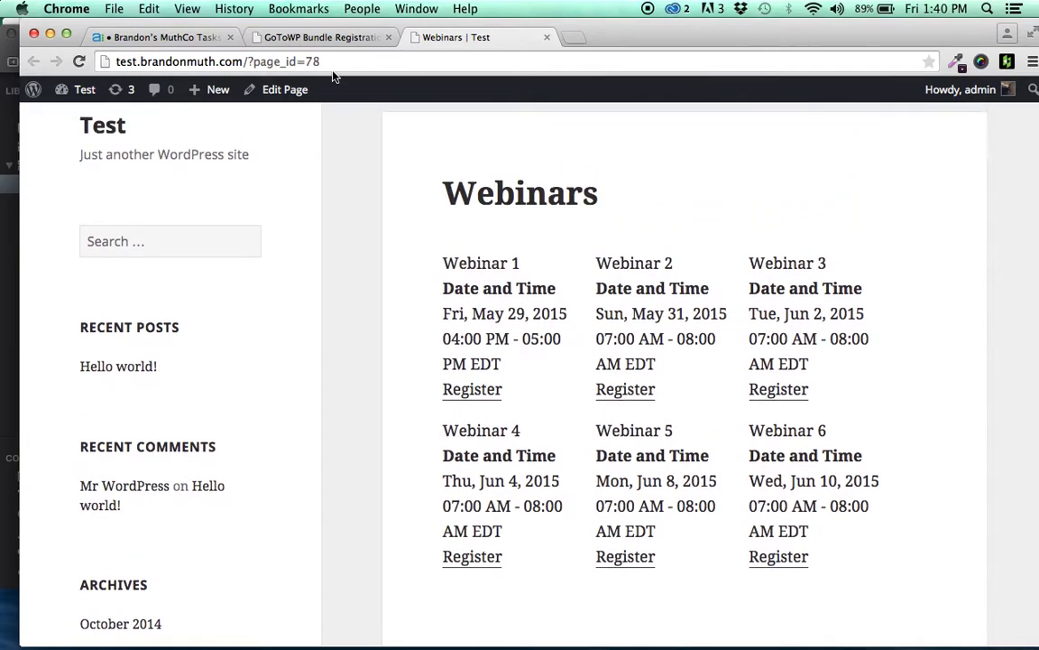
Examine the sample single-webinar and webinar-list registration shortcodes in the GoToWebinar settings.
left_click(320, 41)
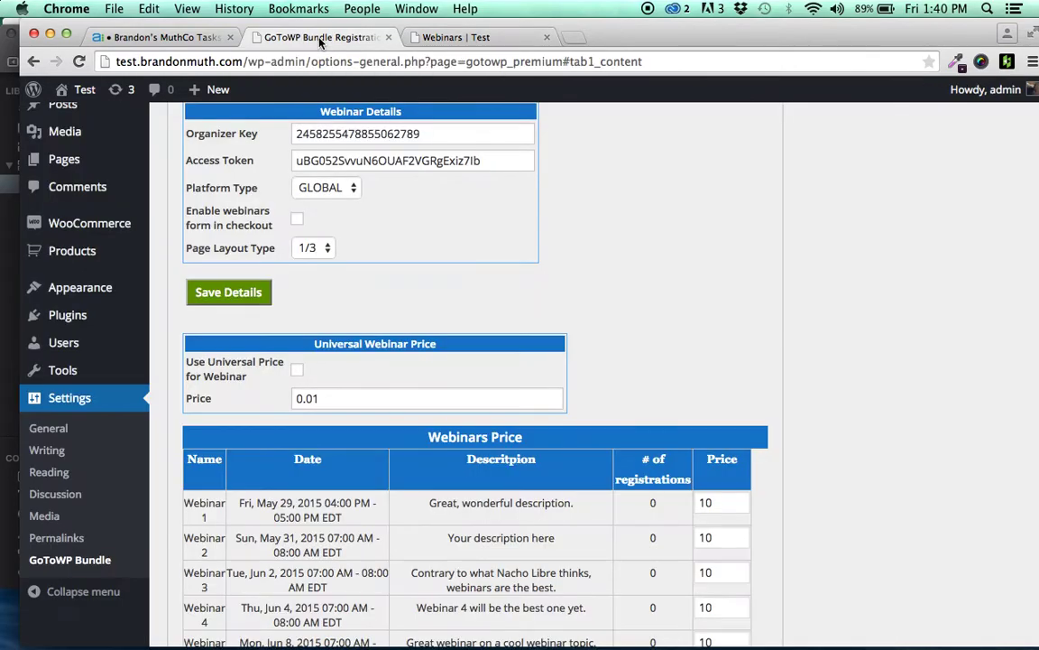
scroll(753, 328, "down", 8)
scroll(753, 328, "down", 4)
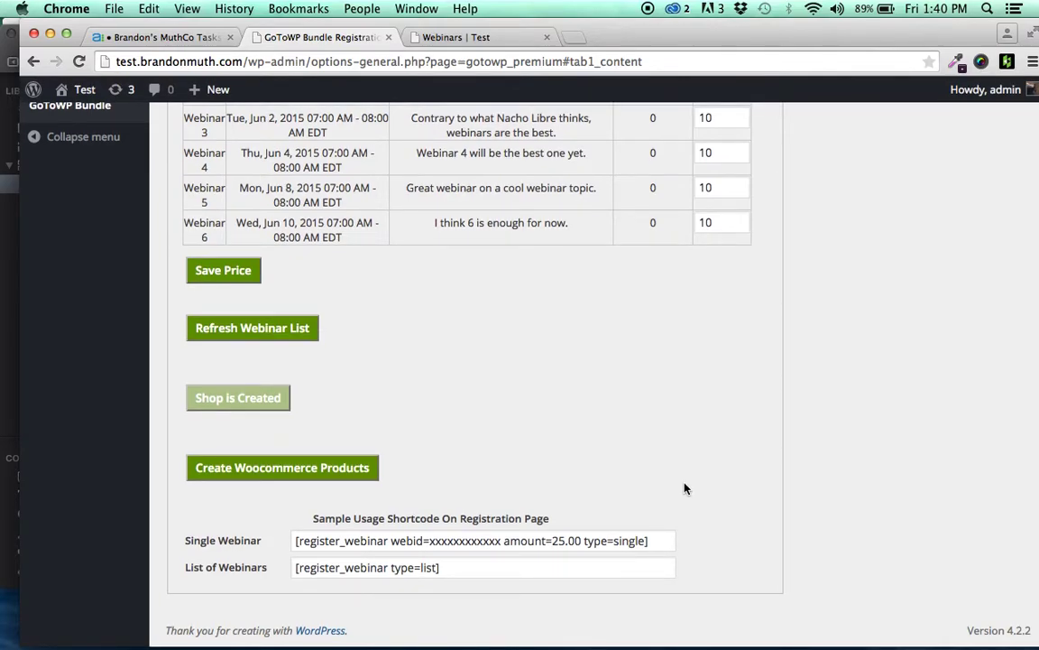
left_click_drag(585, 539, 635, 540)
right_click(635, 540)
left_click(580, 479)
scroll(581, 479, "up", 3)
scroll(580, 479, "down", 2)
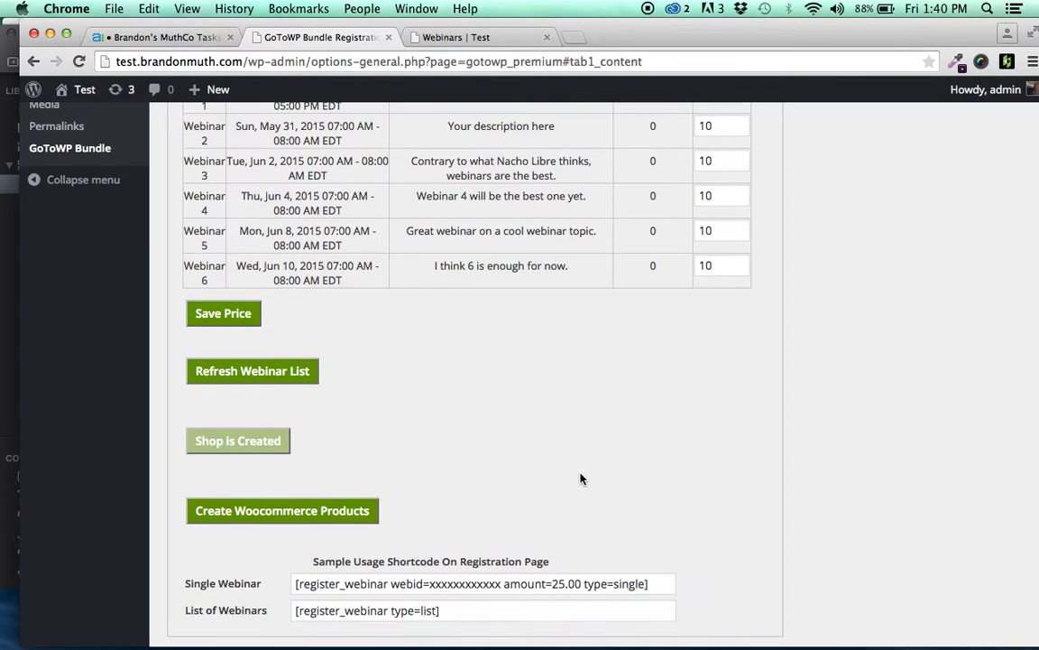
scroll(580, 479, "up", 1)
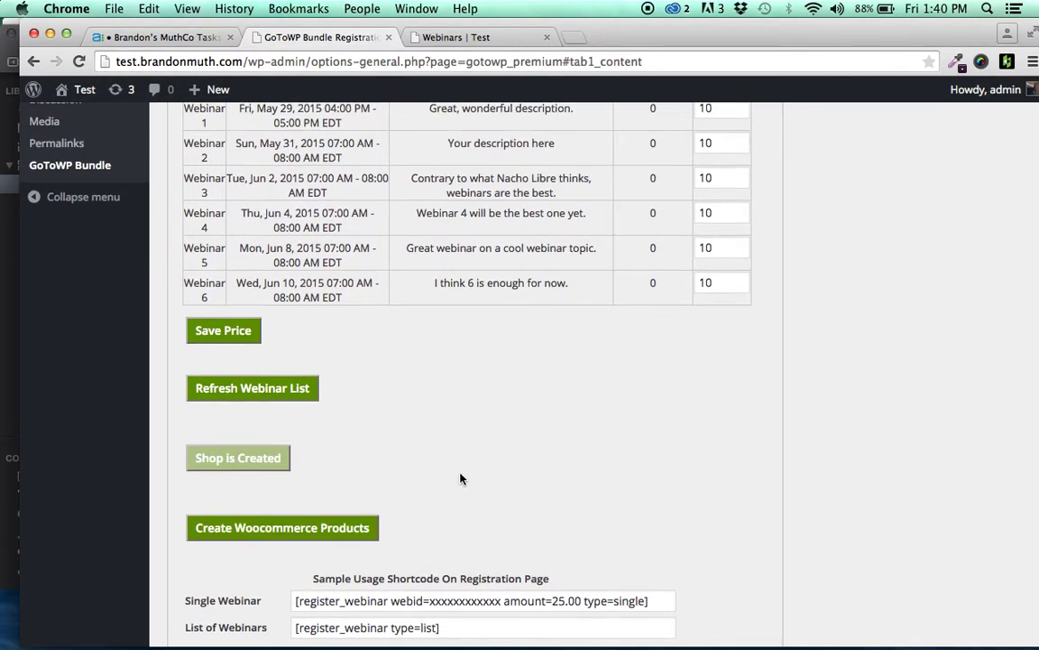
Create WooCommerce products for the webinars from the GoToWebinar settings.
scroll(460, 479, "up", 2)
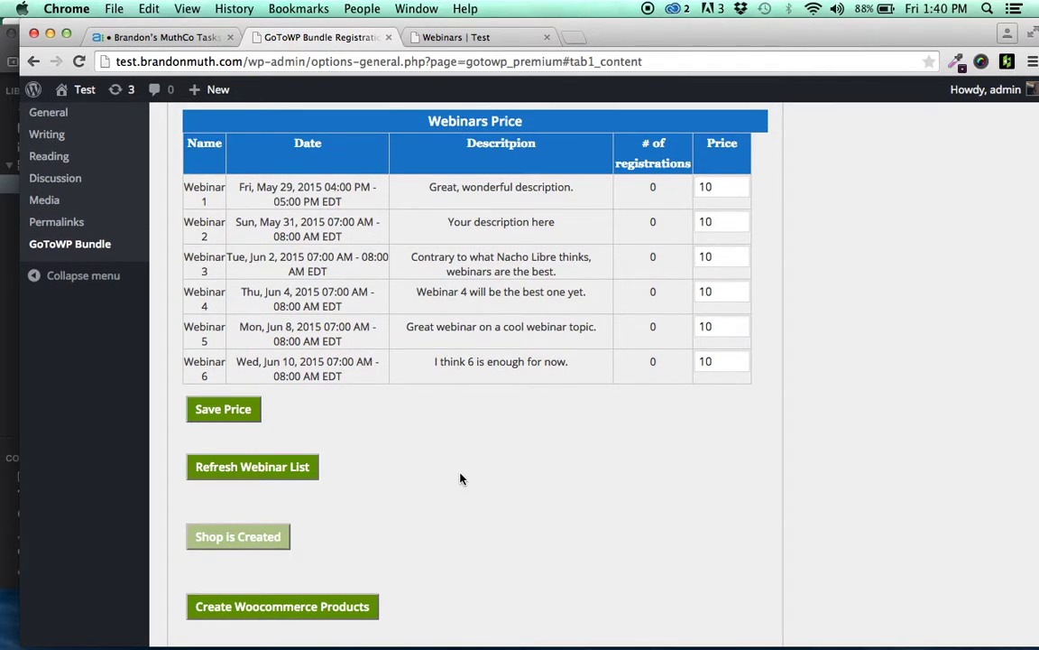
scroll(423, 435, "down", 2)
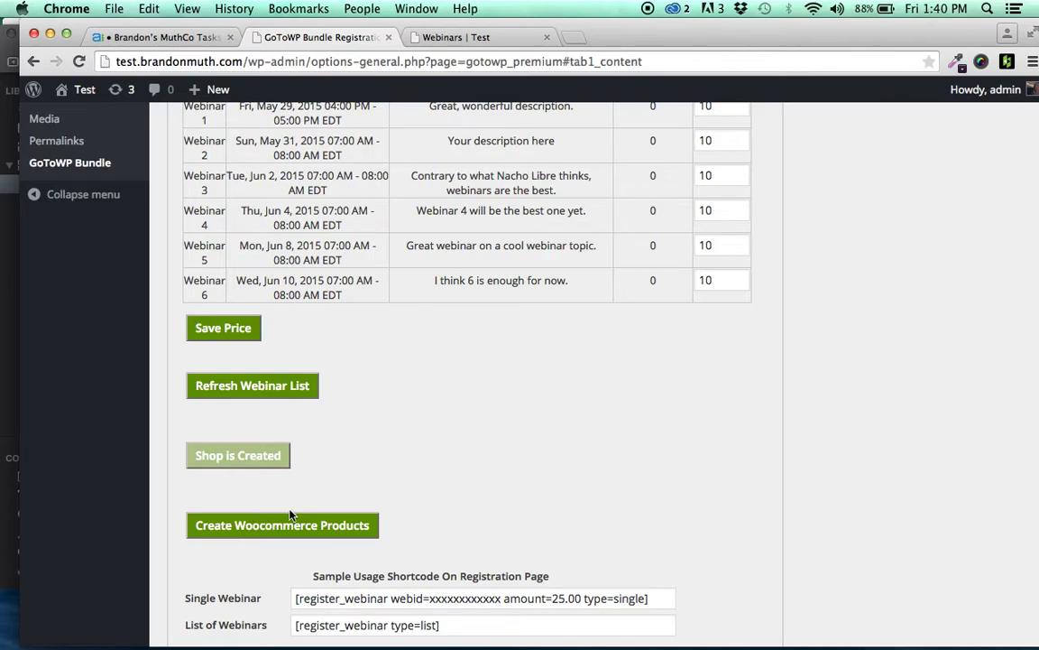
scroll(276, 528, "up", 10)
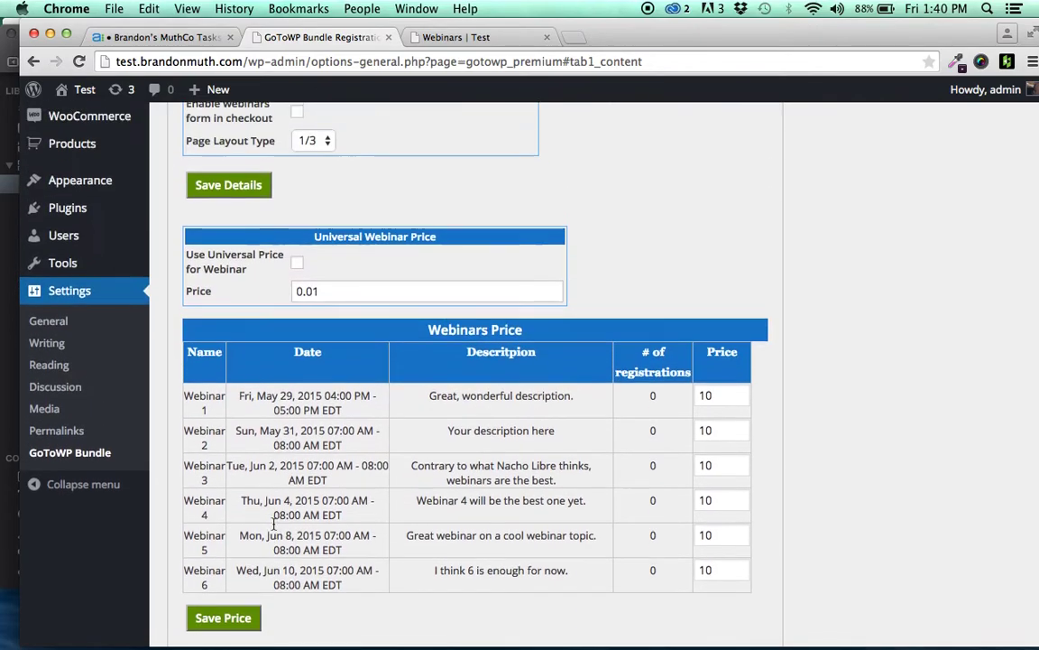
mouse_move(77, 220)
scroll(262, 420, "down", 11)
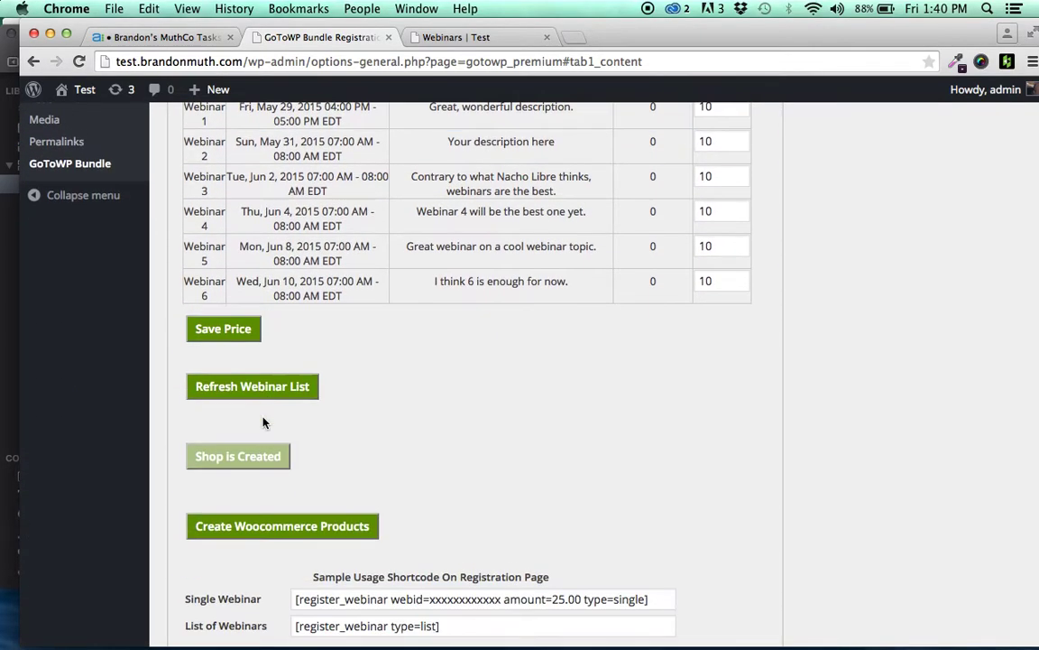
left_click(302, 484)
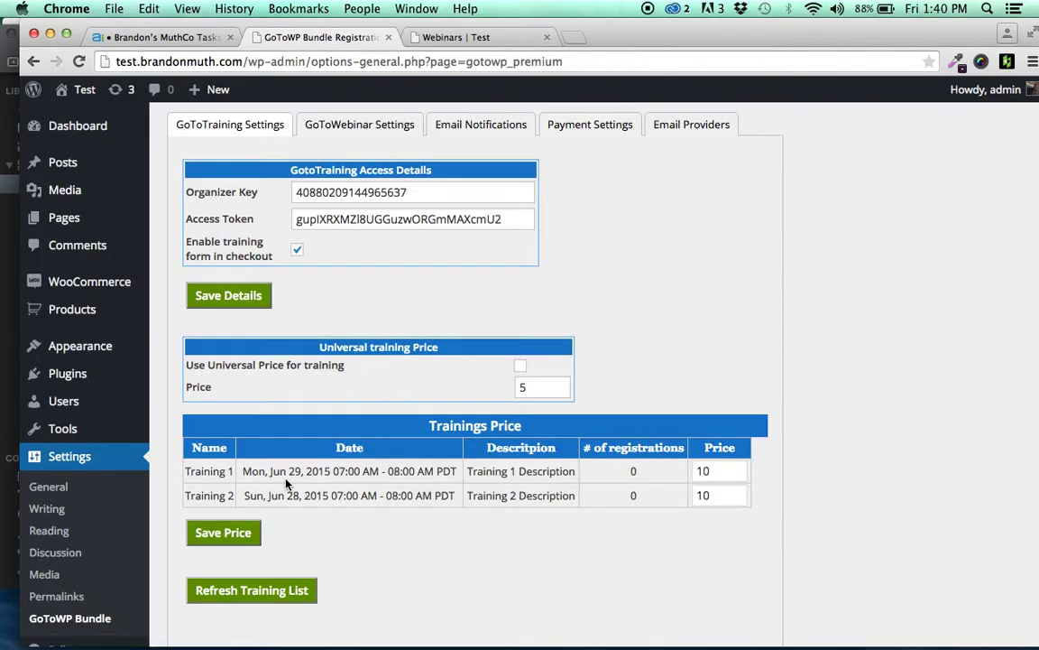
Open the WooCommerce product list and check the products created from the webinars.
left_click(77, 308)
scroll(280, 298, "down", 1)
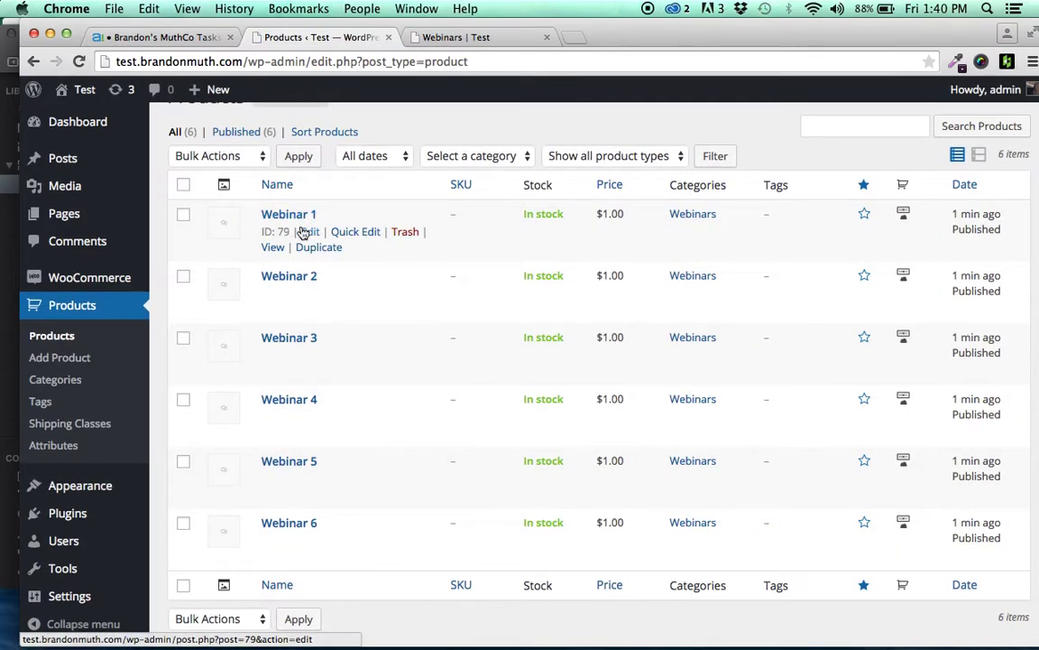
scroll(271, 546, "up", 1)
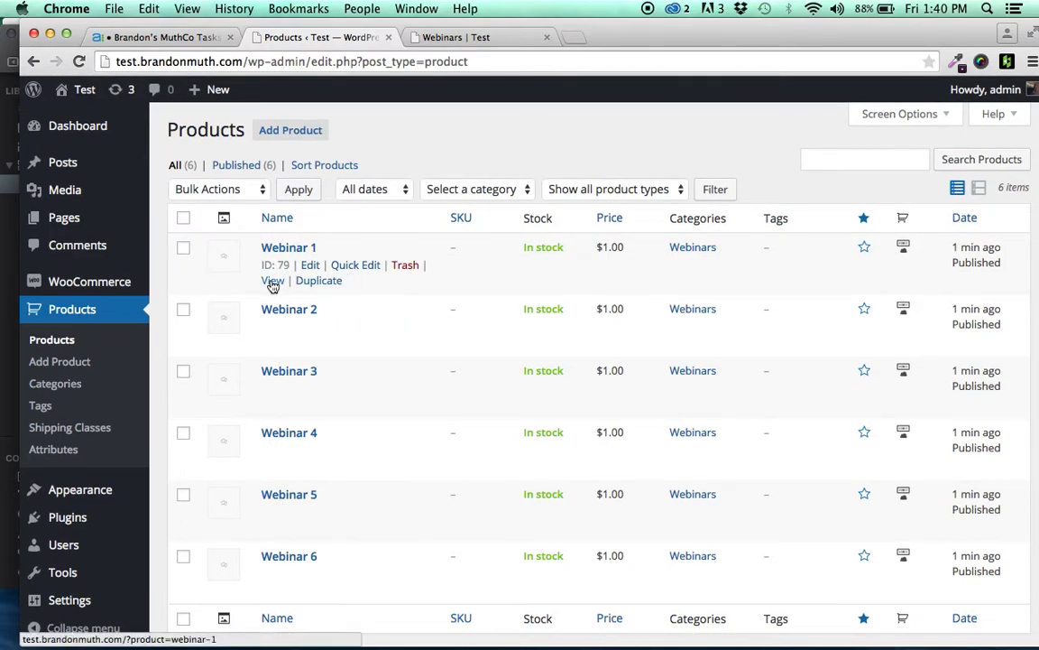
View the public Shop page in a new tab and compare its webinar products with the standalone Webinars page.
left_click(64, 217)
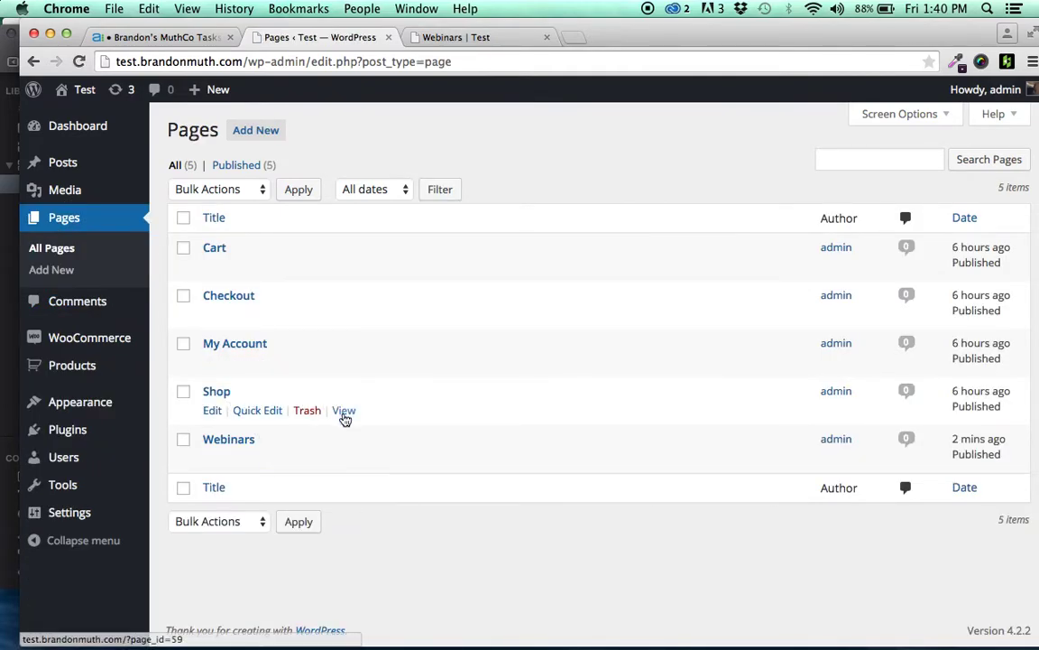
right_click(343, 412)
left_click(370, 385)
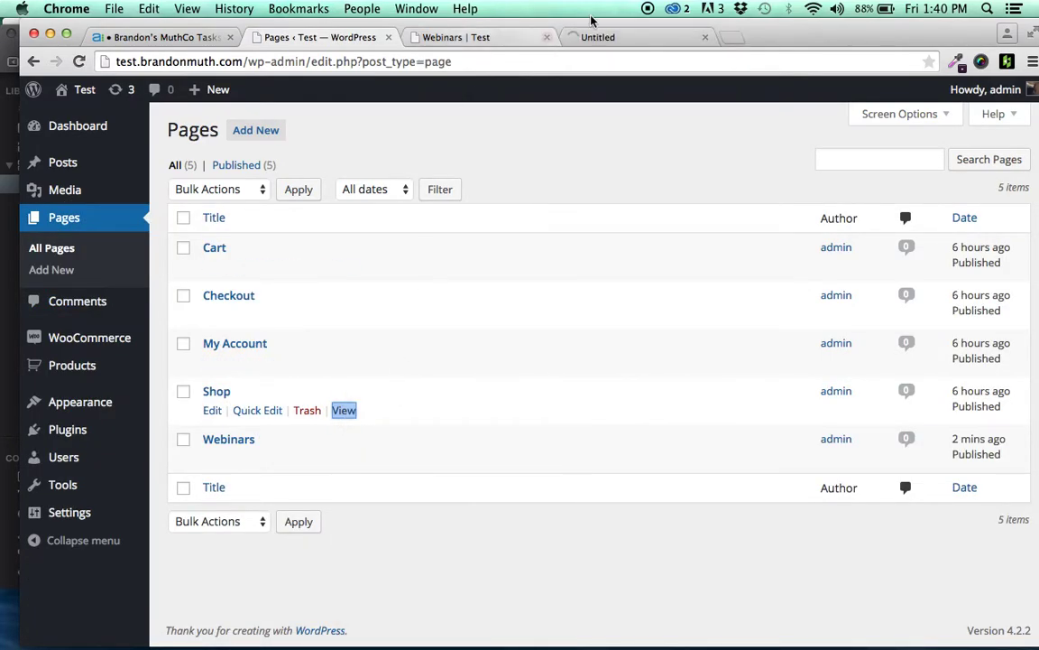
left_click(598, 36)
scroll(631, 290, "down", 2)
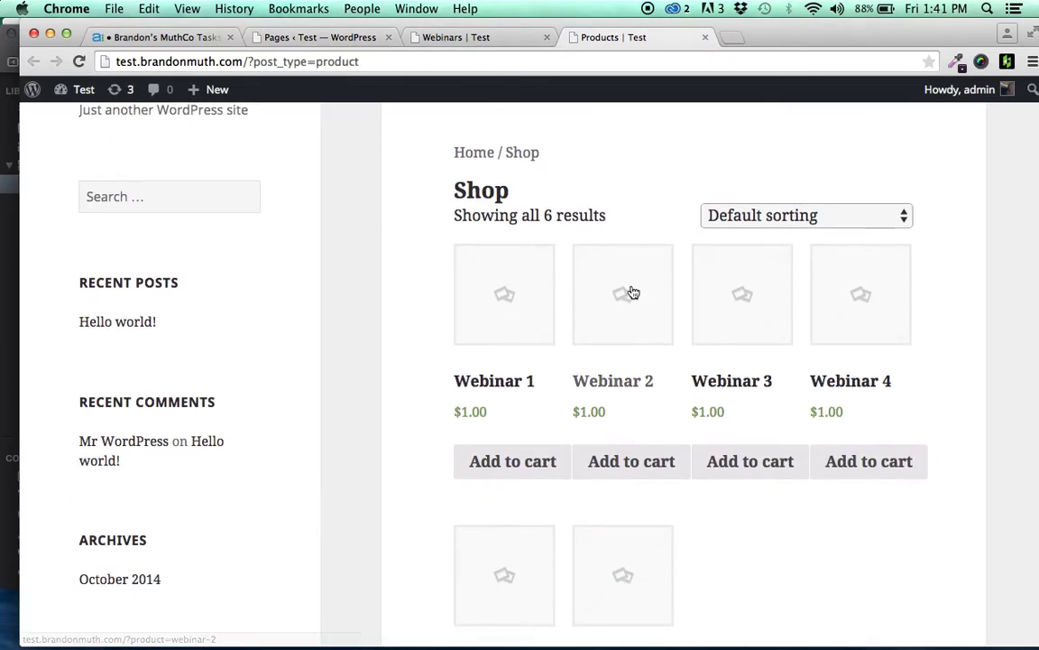
scroll(626, 397, "down", 7)
scroll(626, 408, "up", 9)
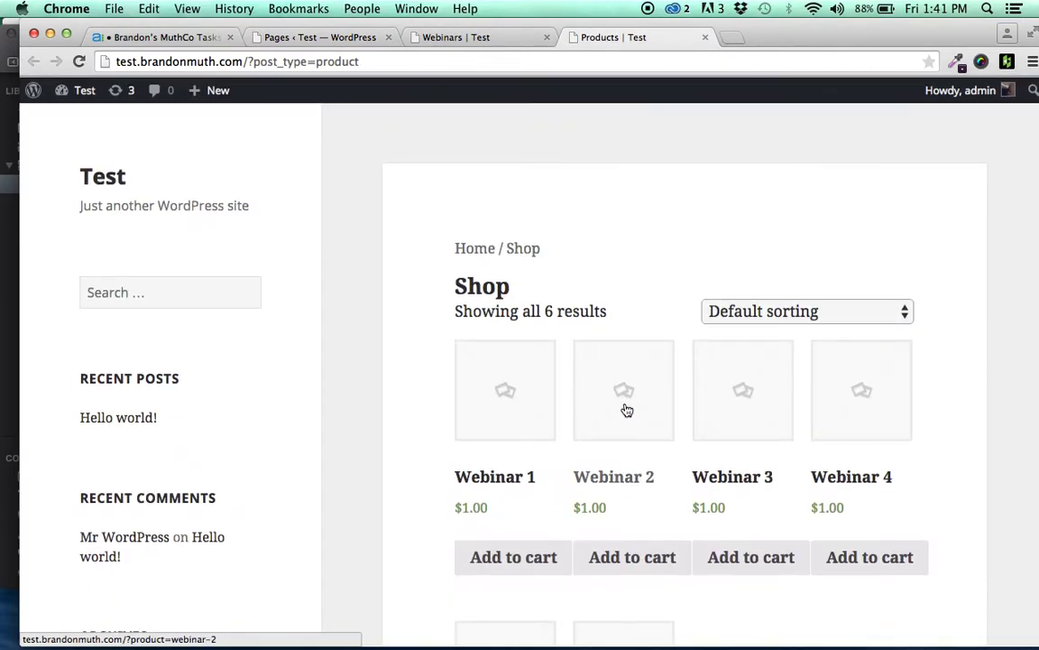
left_click(442, 37)
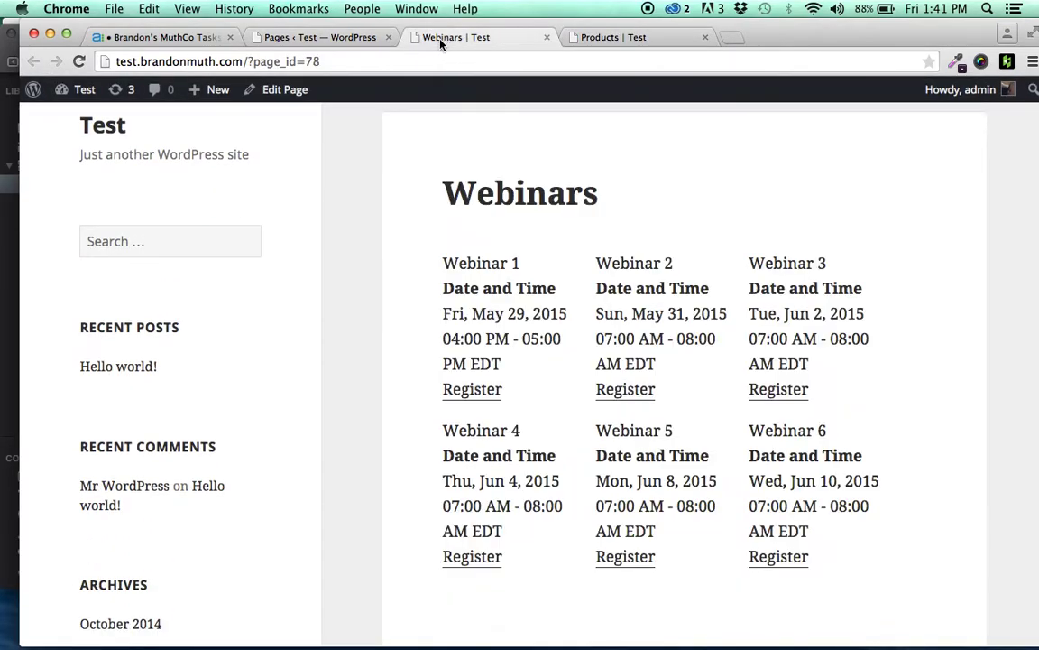
left_click(307, 37)
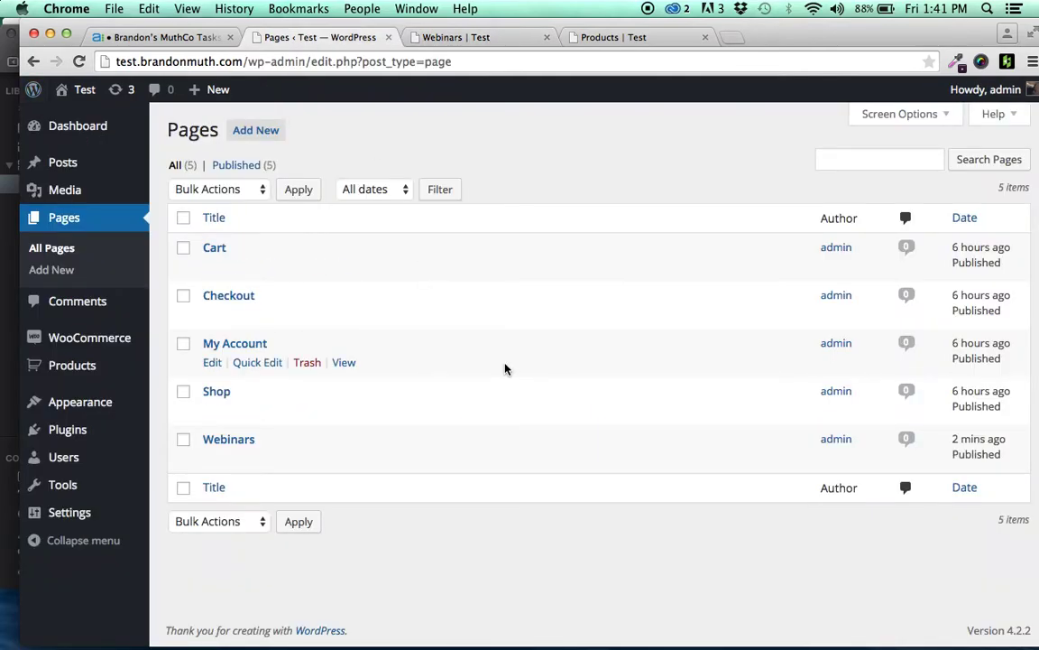
Open the GoToWP Bundle settings and examine the training prices and the shop and product creation options for trainings.
mouse_move(69, 433)
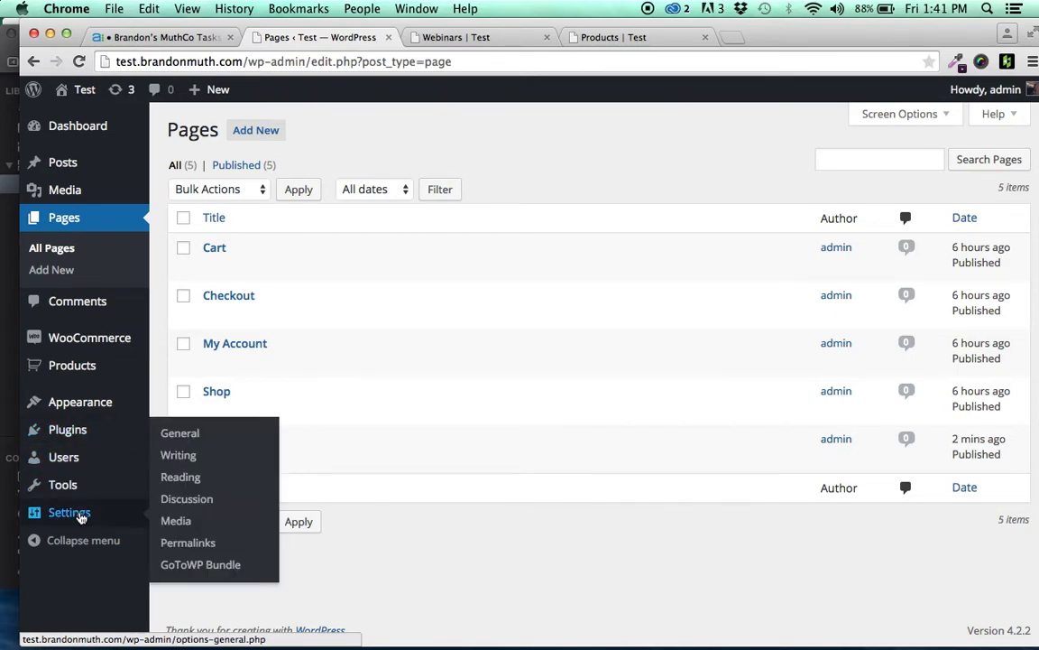
left_click(197, 565)
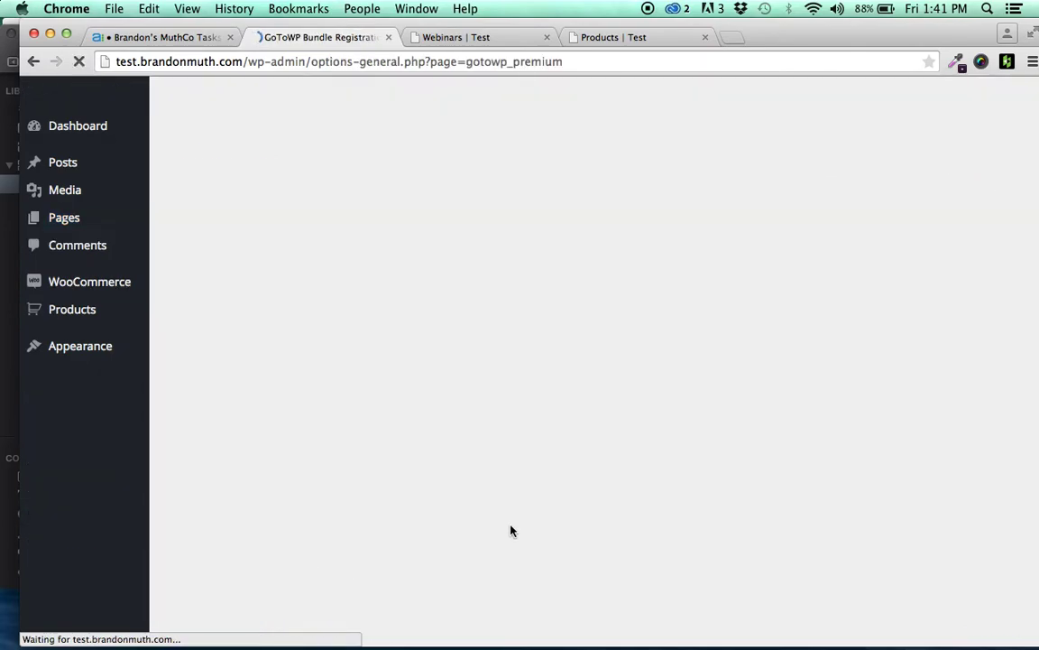
scroll(529, 469, "down", 5)
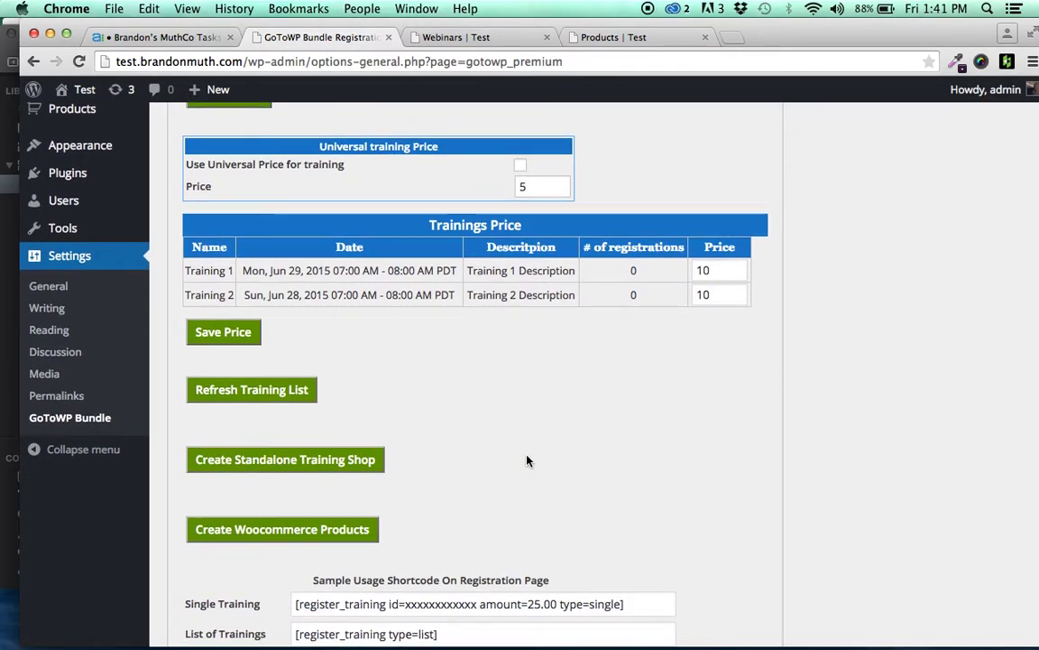
scroll(528, 460, "up", 5)
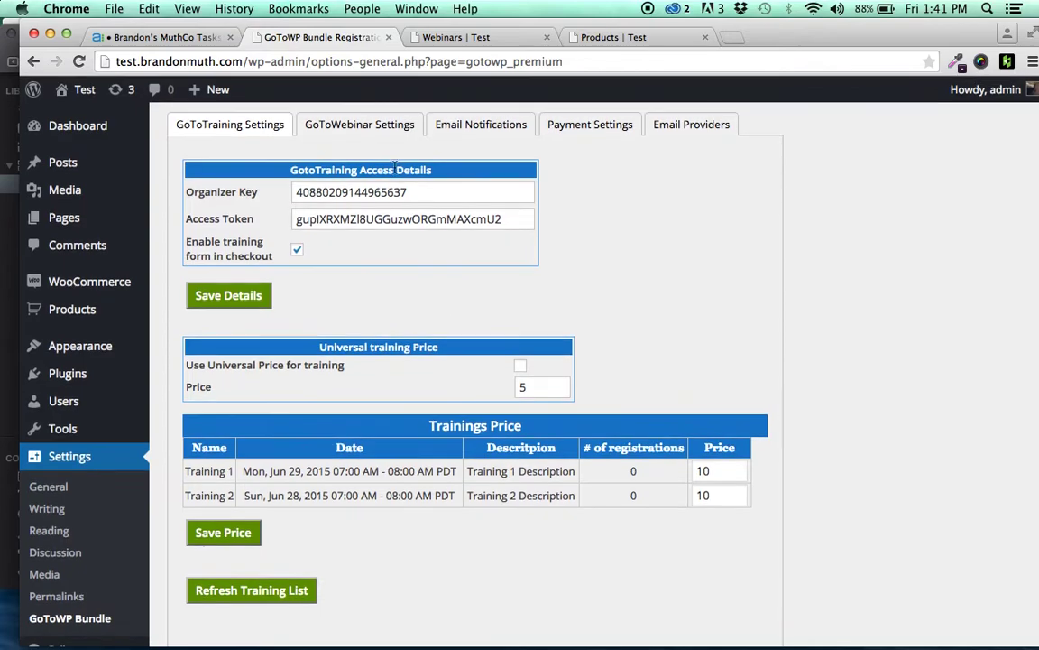
Review the GoToWebinar settings, from the webinar details and prices to the shop and product creation status and sample shortcodes.
left_click(365, 127)
scroll(675, 346, "down", 4)
scroll(675, 343, "down", 3)
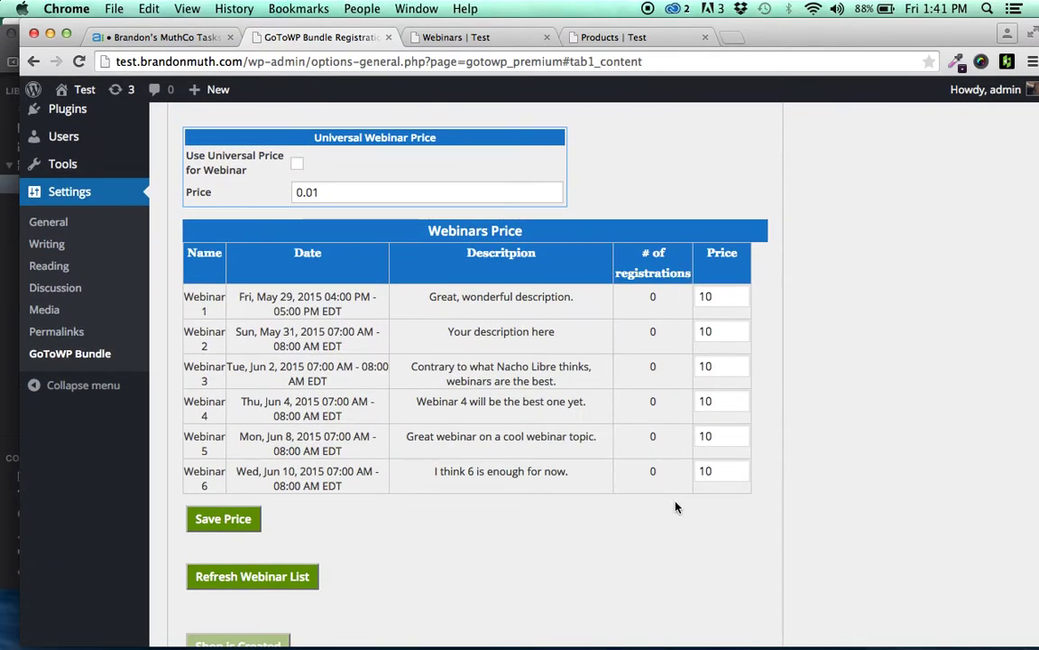
scroll(676, 507, "up", 3)
scroll(673, 515, "down", 7)
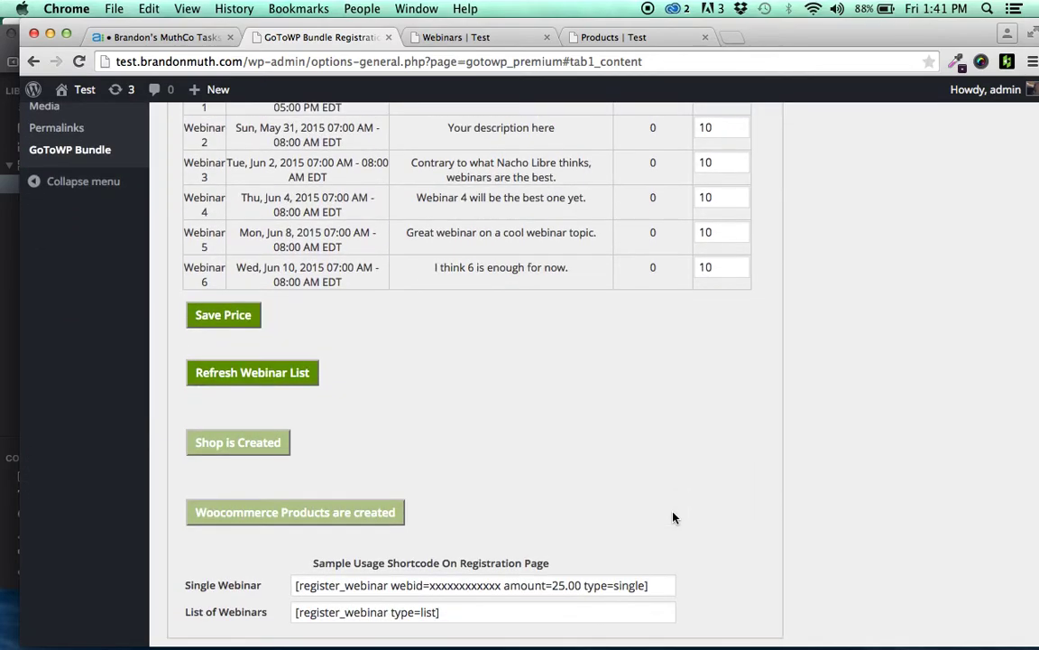
scroll(672, 517, "down", 2)
scroll(672, 517, "up", 10)
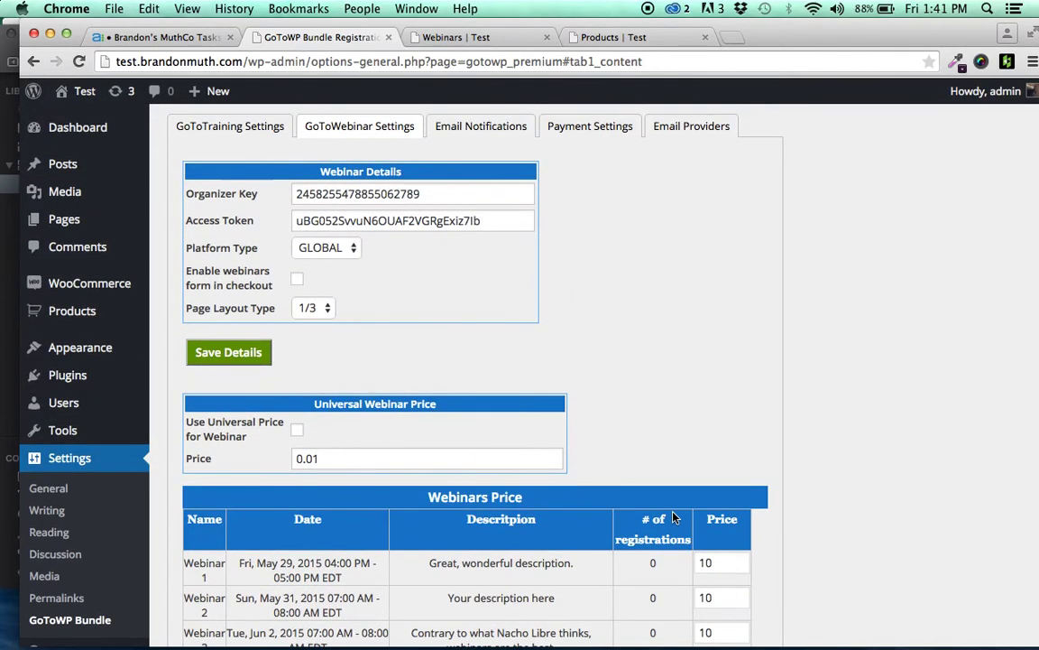
scroll(673, 516, "down", 1)
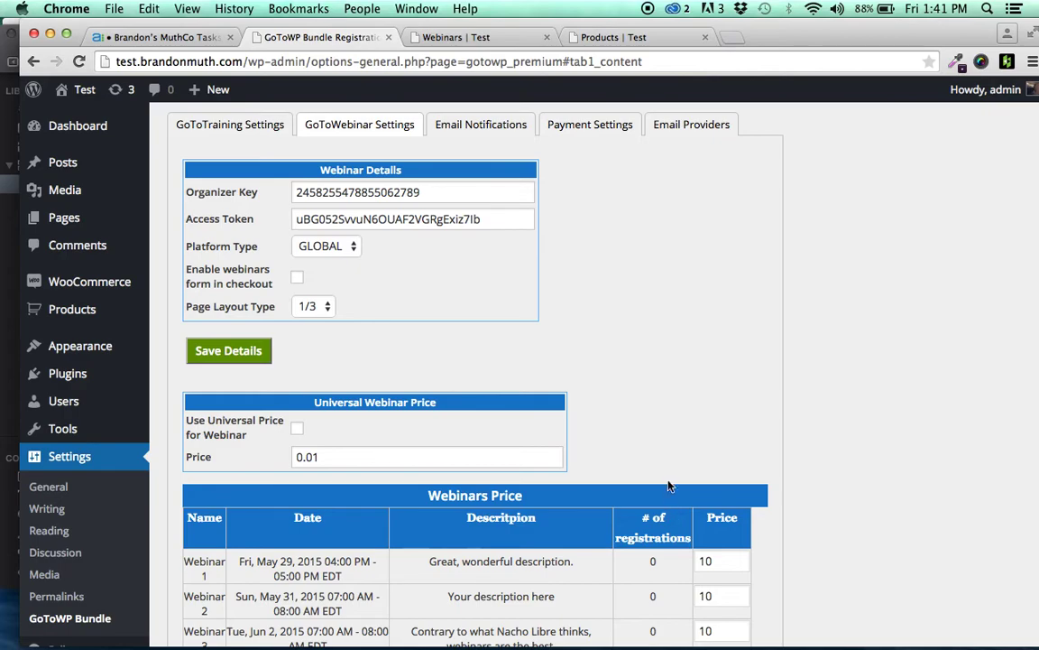
scroll(669, 481, "down", 10)
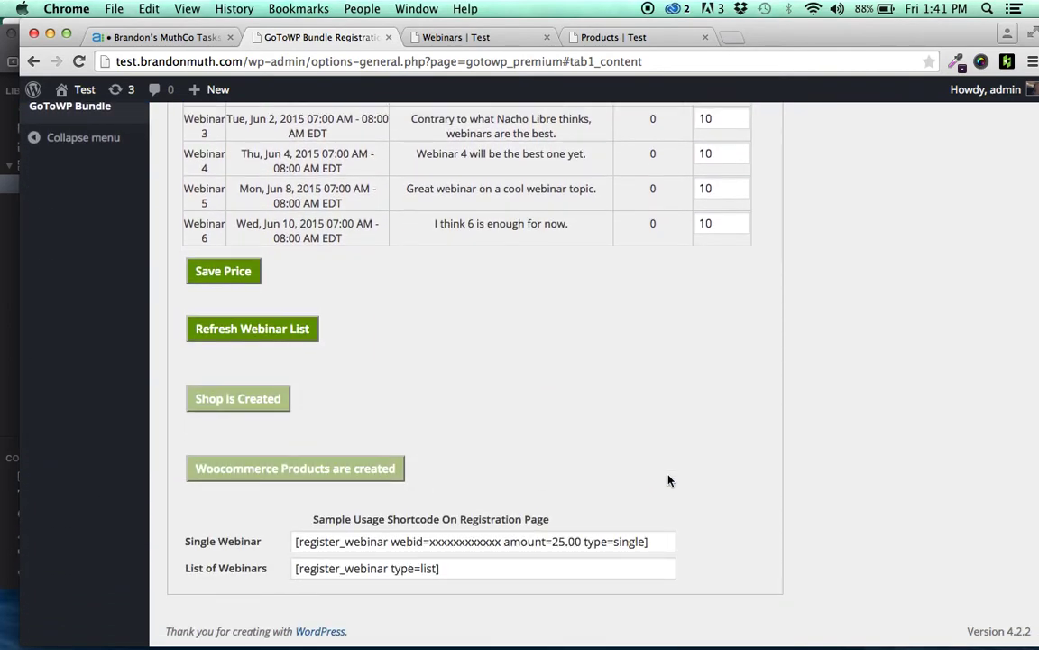
scroll(669, 481, "up", 5)
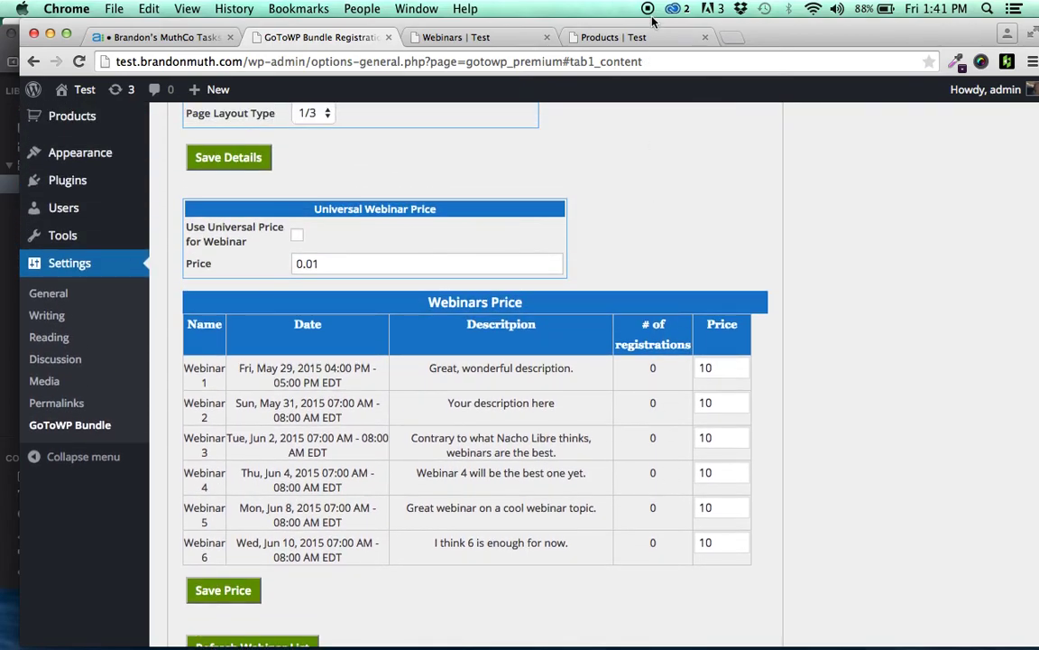